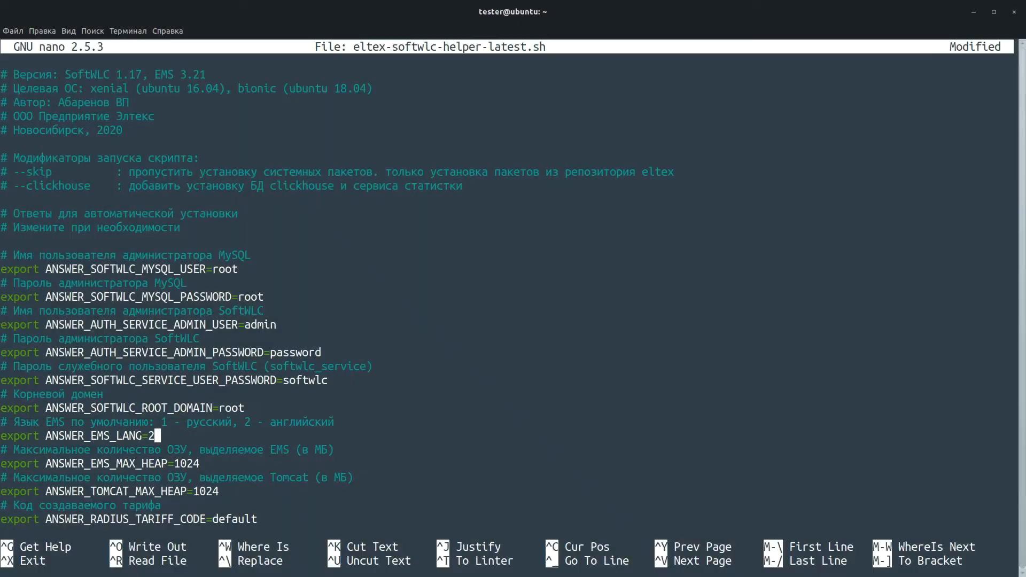
# Step: Write eltex-softwlc-helper-latest.sh to disk in nano and exit the editor
pyautogui.hotkey('ctrl', 'o')
pyautogui.press('Return')
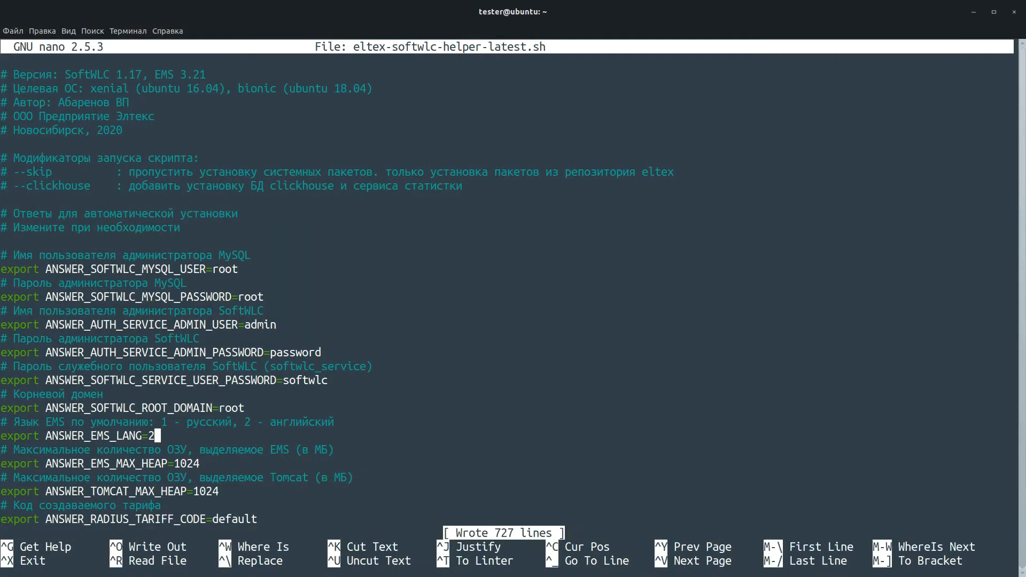
pyautogui.hotkey('ctrl', 'x')
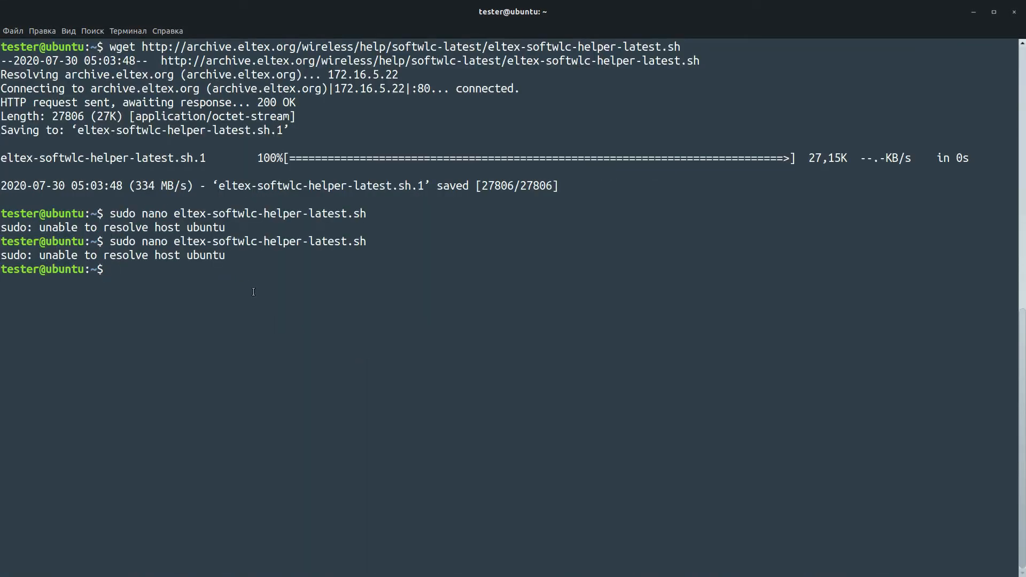
# Step: Make eltex-softwlc-helper-latest.sh executable with chmod +x and run it with sudo
pyautogui.write('sudo chmod +x eltex-softwlc-helper-latest.sh')
pyautogui.press('Return')
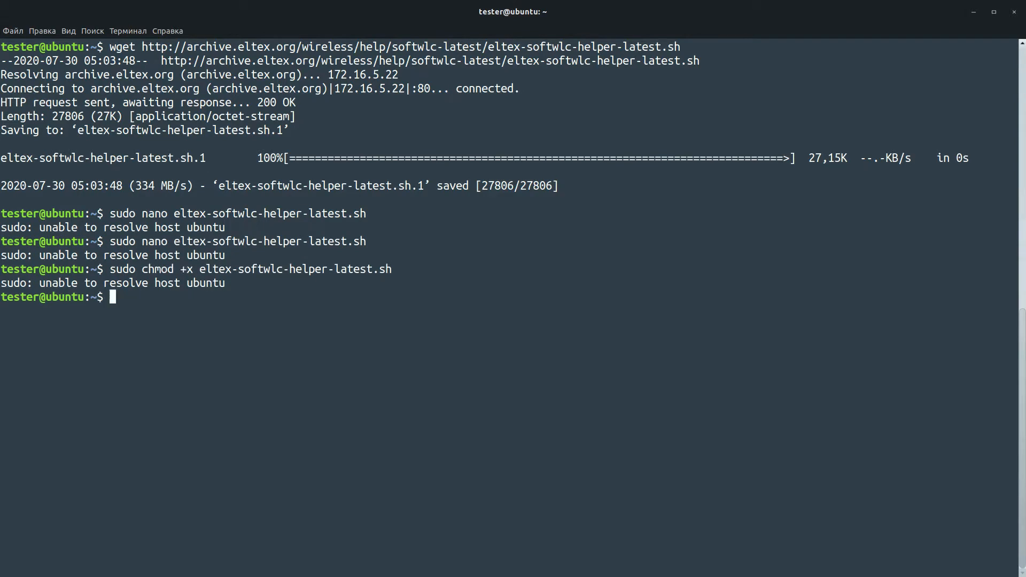
pyautogui.write('sudo ./eltex-softwlc-helper-latest.sh')
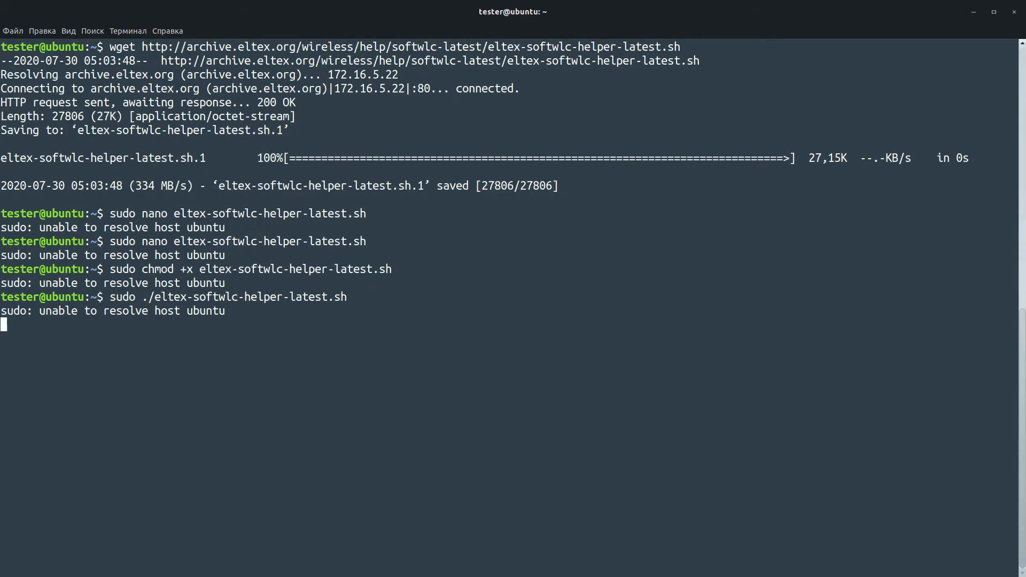
pyautogui.press('Return')
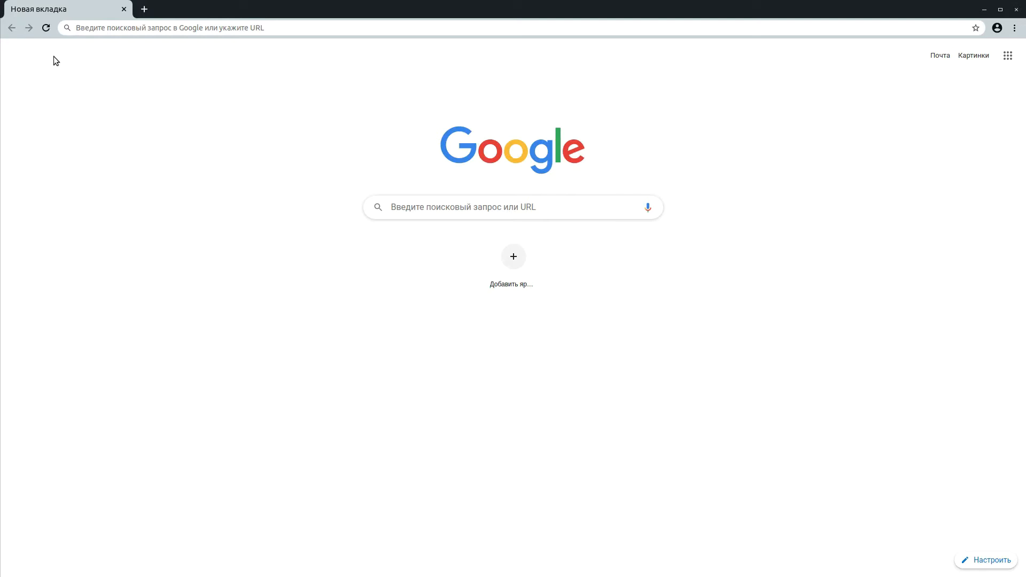
# Step: Load 100.110.1.210:8080/ems/jws, keep the ems_gui.jnlp download despite the warning, and launch it
pyautogui.click(201, 30)
pyautogui.write('100.110.')
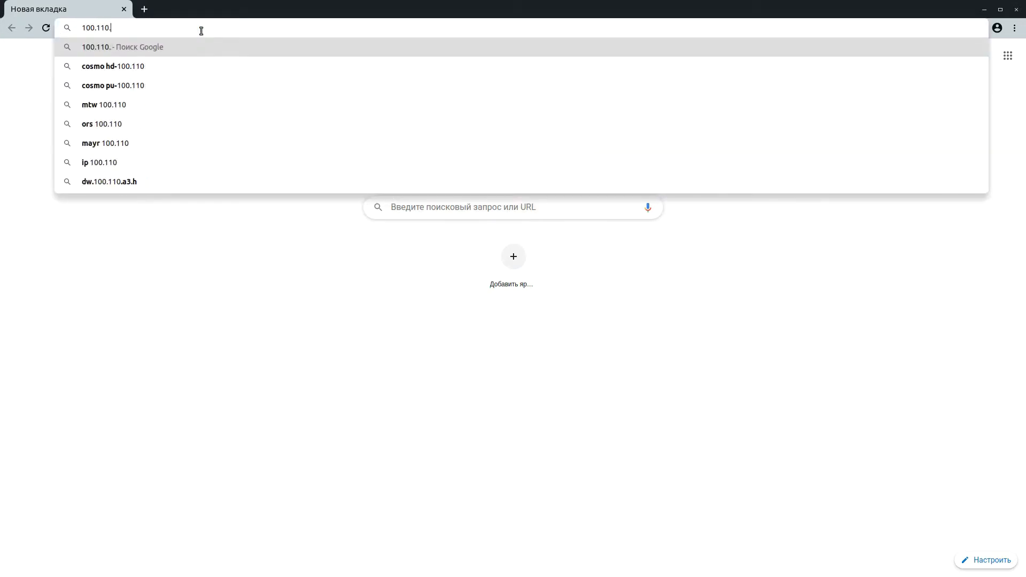
pyautogui.write('1.210:8080/ems/')
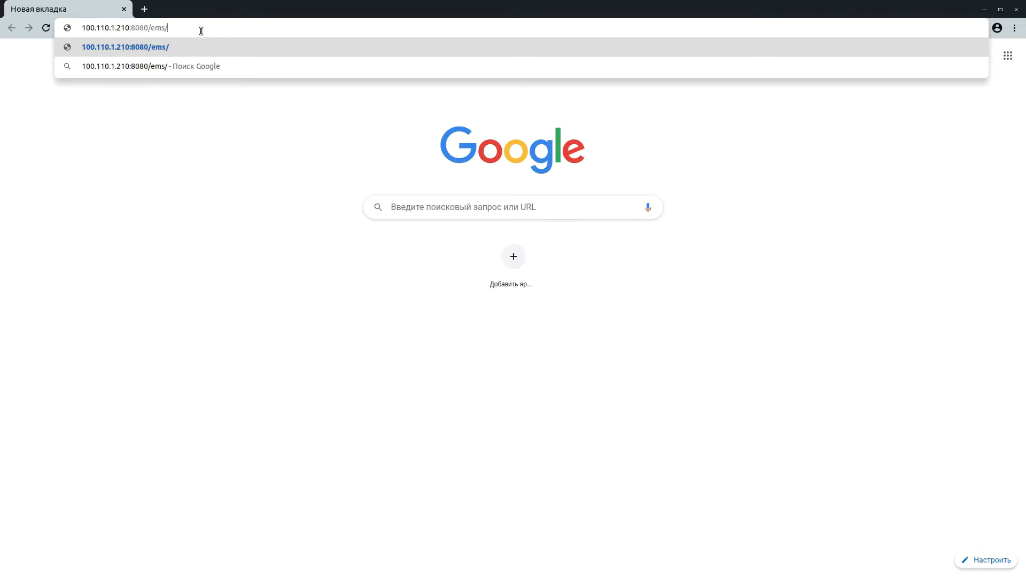
pyautogui.write('jws')
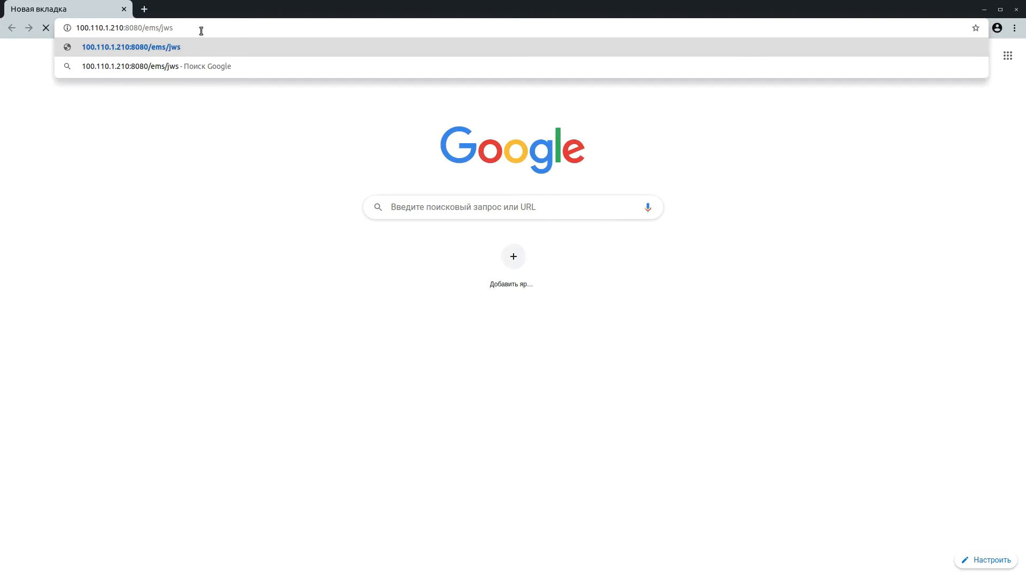
pyautogui.press('Return')
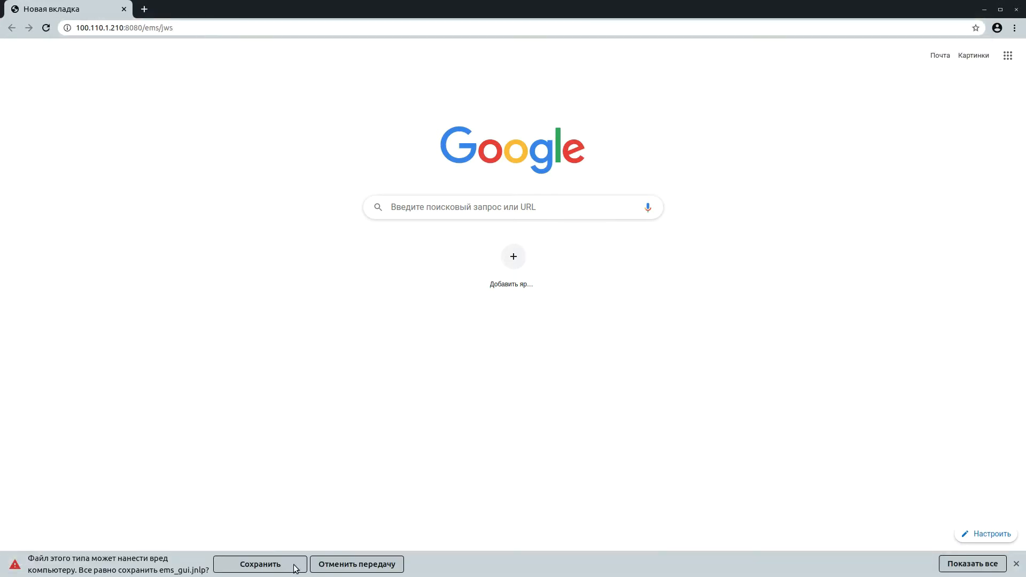
pyautogui.click(289, 565)
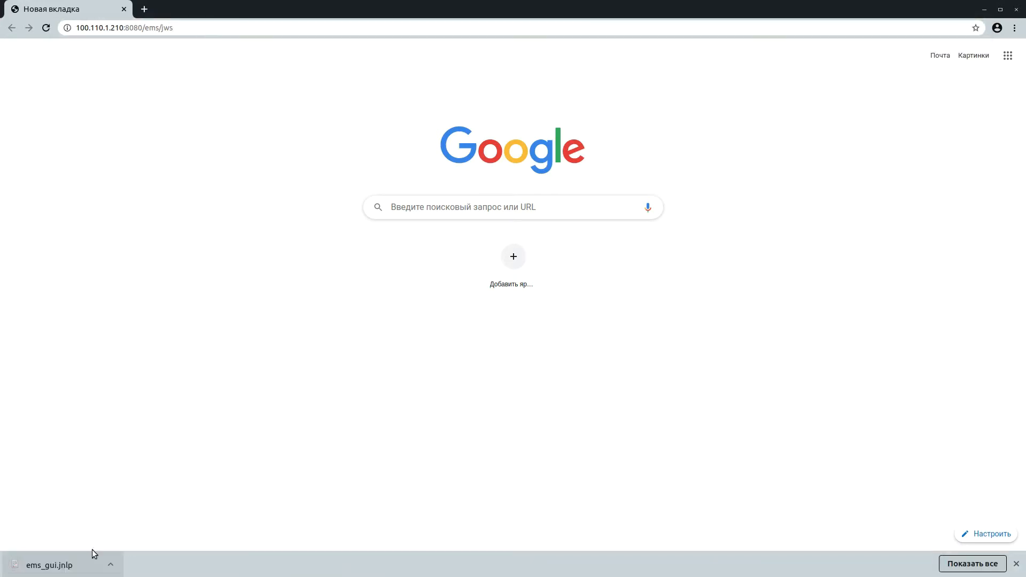
pyautogui.click(69, 568)
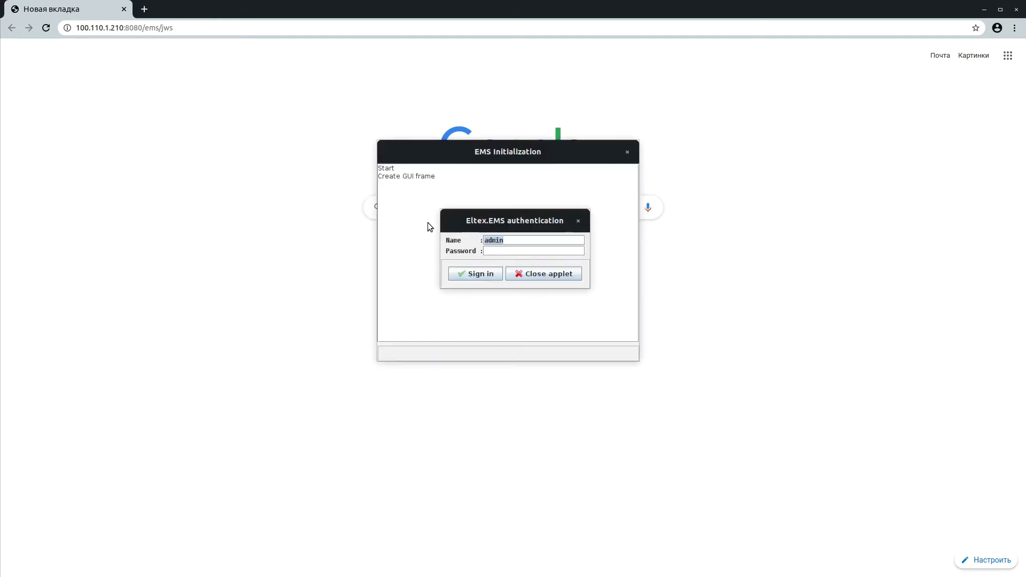
# Step: Sign in to Eltex.EMS and open EMS server configuration's System modules settings
pyautogui.click(472, 273)
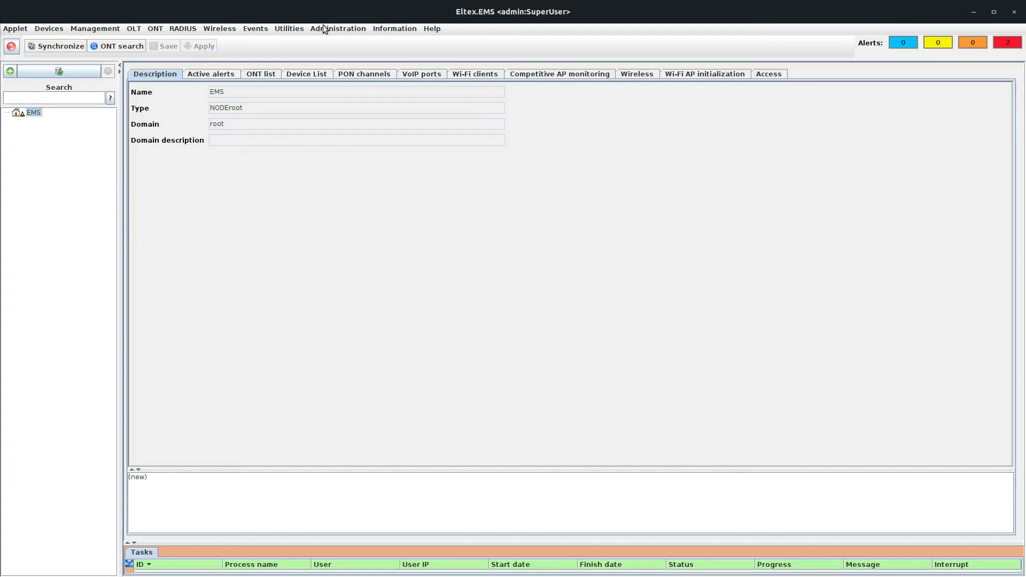
pyautogui.click(327, 27)
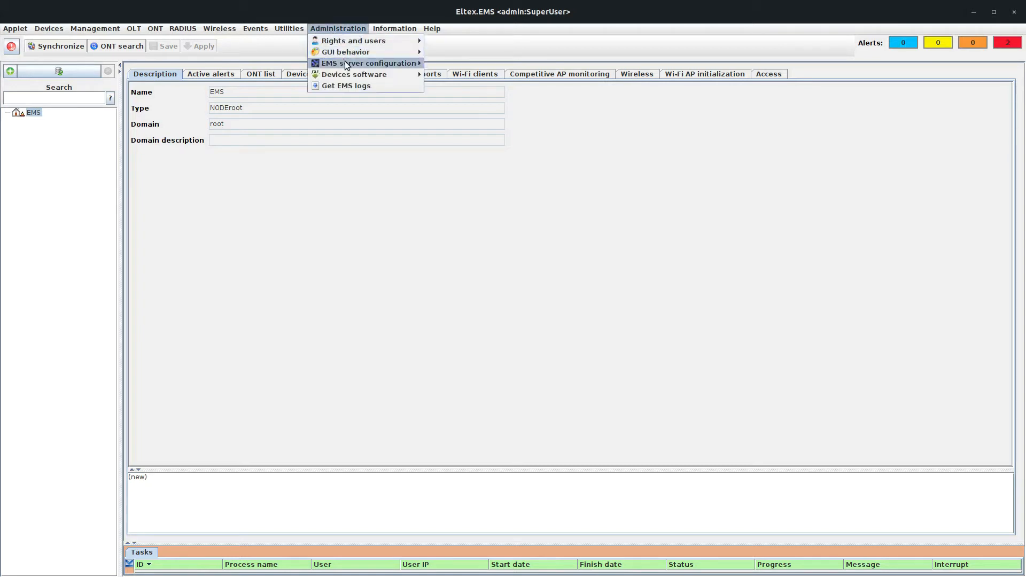
pyautogui.moveTo(345, 62)
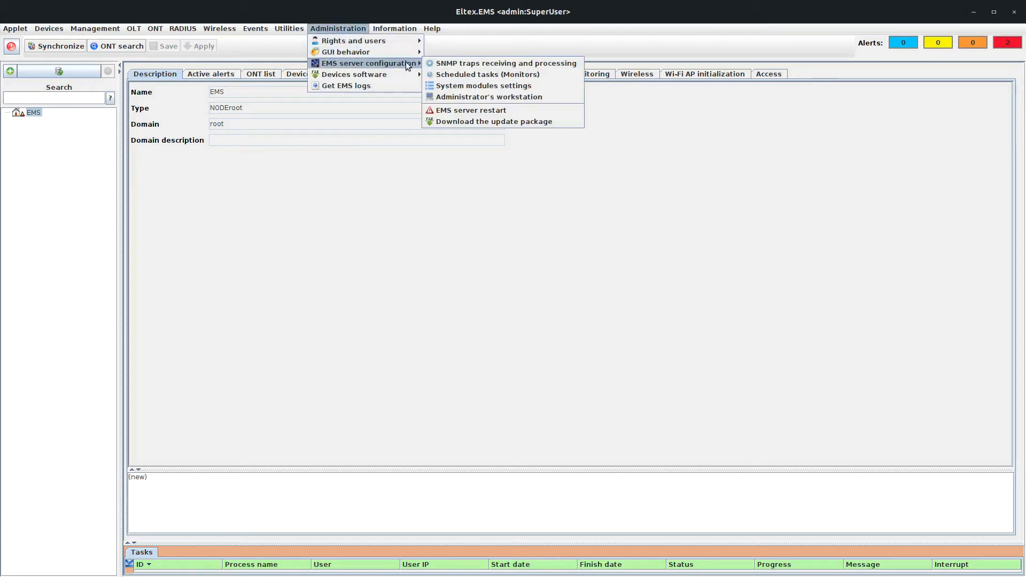
pyautogui.click(464, 85)
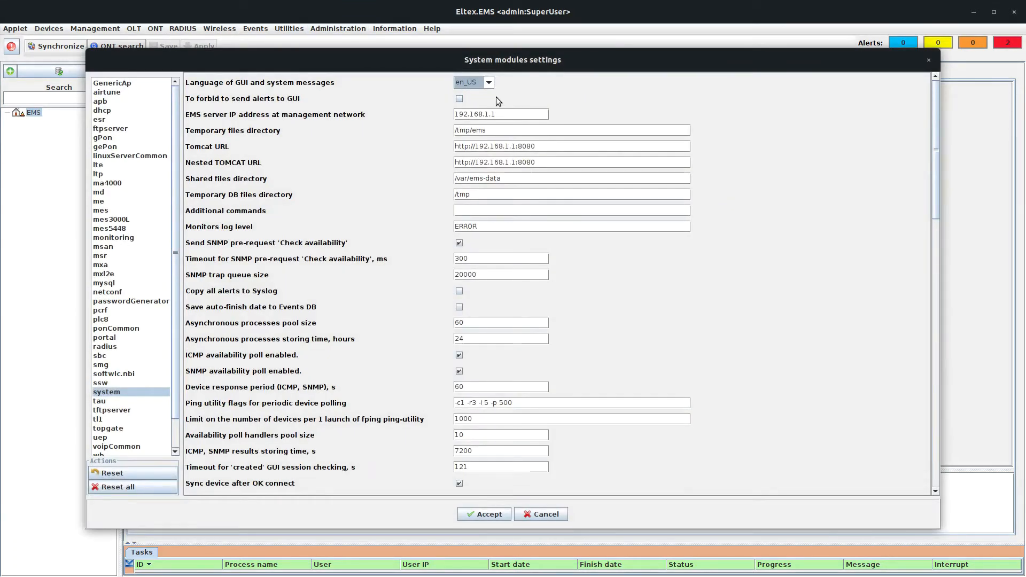
# Step: Replace 192.168.1.1 with 100.110.1.210 in the EMS server IP, Tomcat URL and Nested TOMCAT URL
pyautogui.moveTo(512, 115); pyautogui.dragTo(430, 114)
pyautogui.write('100.1')
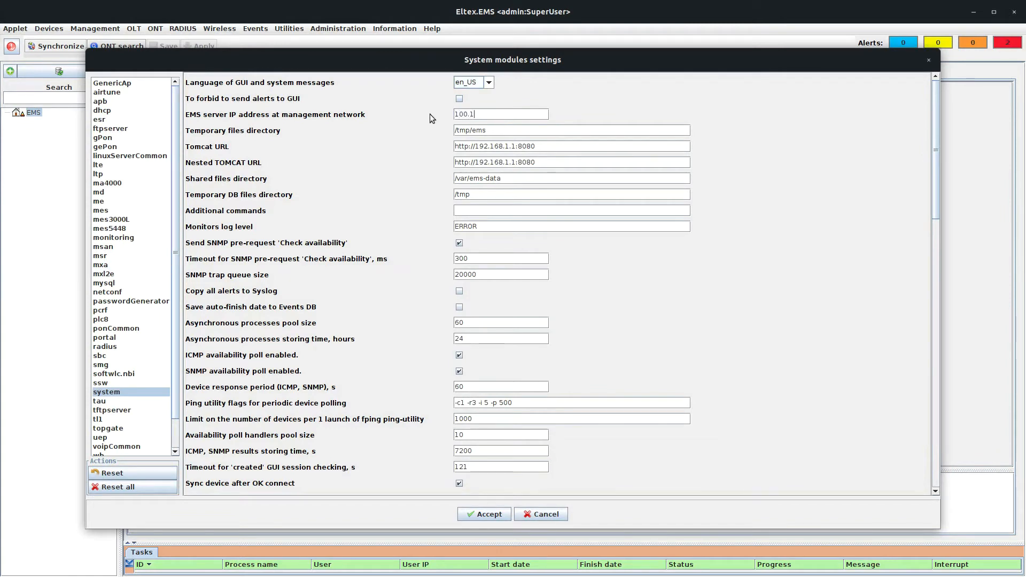
pyautogui.write('10.1.210')
pyautogui.moveTo(516, 114); pyautogui.dragTo(449, 115)
pyautogui.hotkey('ctrl', 'c')
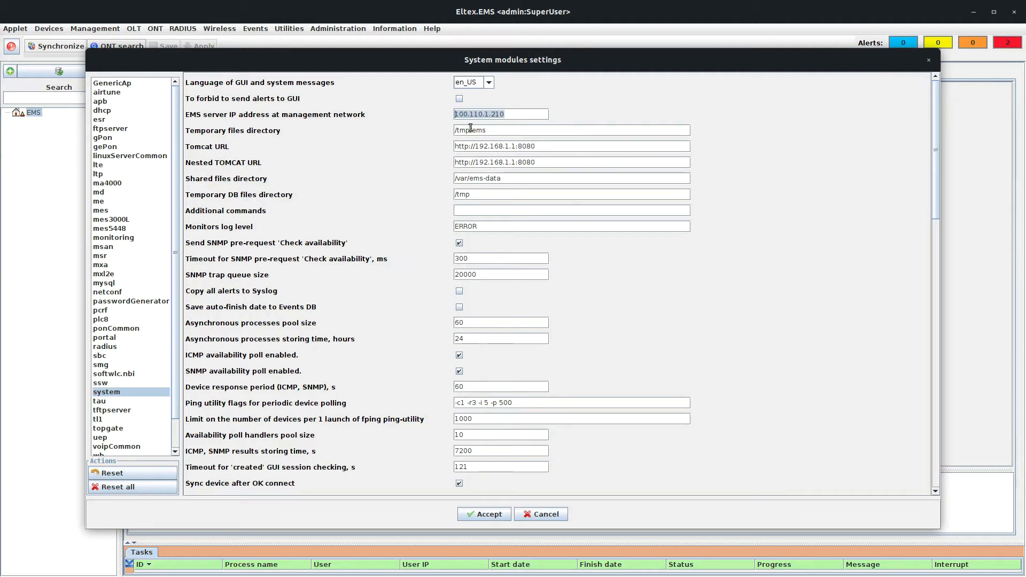
pyautogui.moveTo(516, 146); pyautogui.dragTo(476, 148)
pyautogui.hotkey('ctrl', 'v')
pyautogui.moveTo(516, 162); pyautogui.dragTo(474, 162)
pyautogui.hotkey('ctrl', 'v')
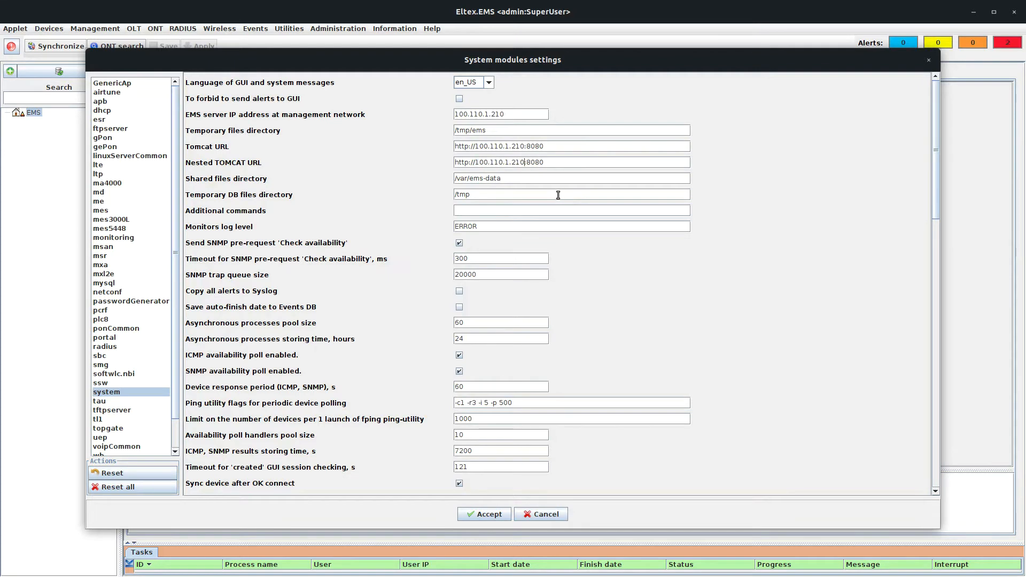
pyautogui.scroll(-5, 730, 286)
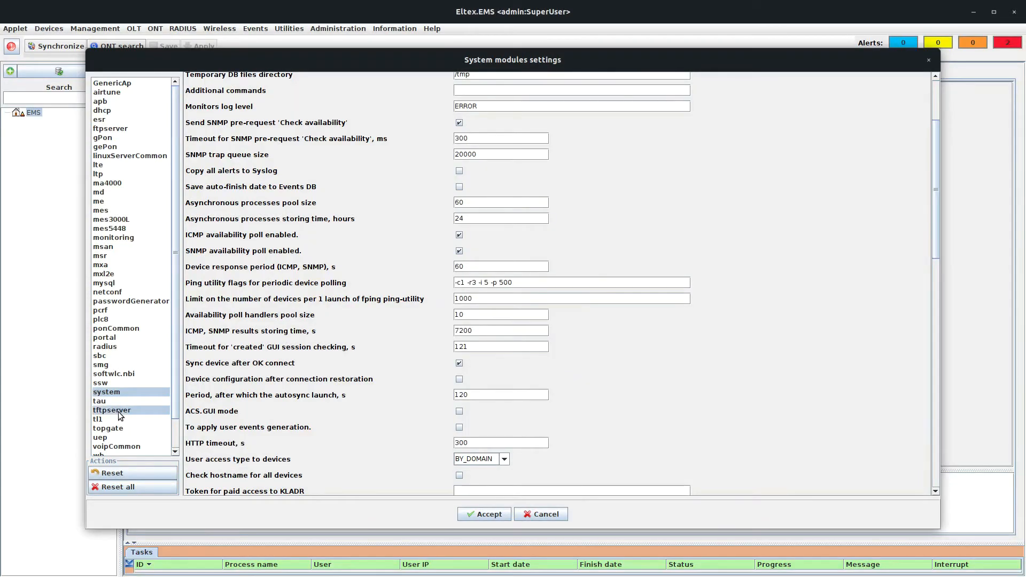
# Step: Set the tftpserver module's TFTP server IP to 100.110.1.210 and accept the changes
pyautogui.click(121, 410)
pyautogui.click(495, 315)
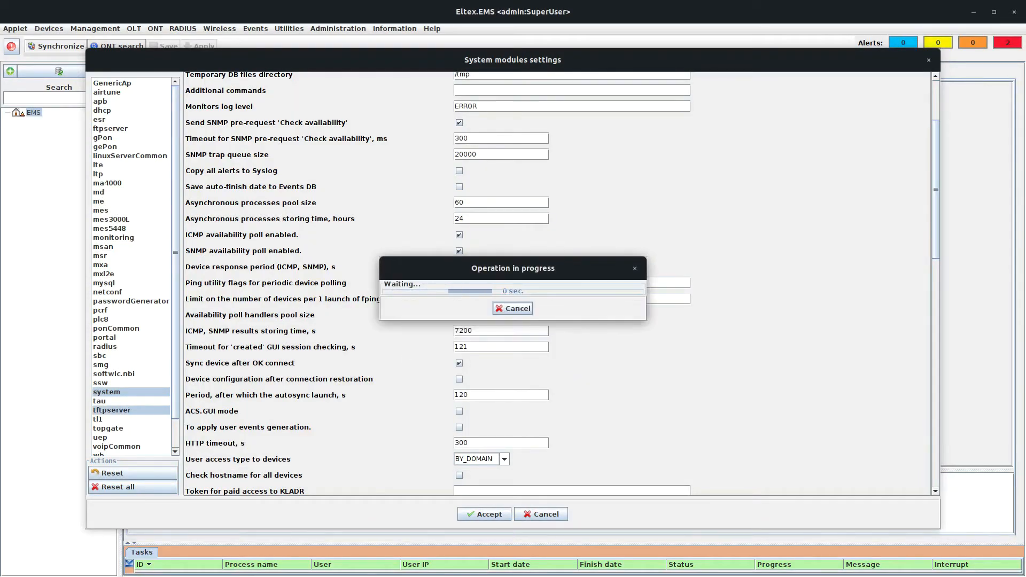
pyautogui.moveTo(367, 81); pyautogui.dragTo(302, 74)
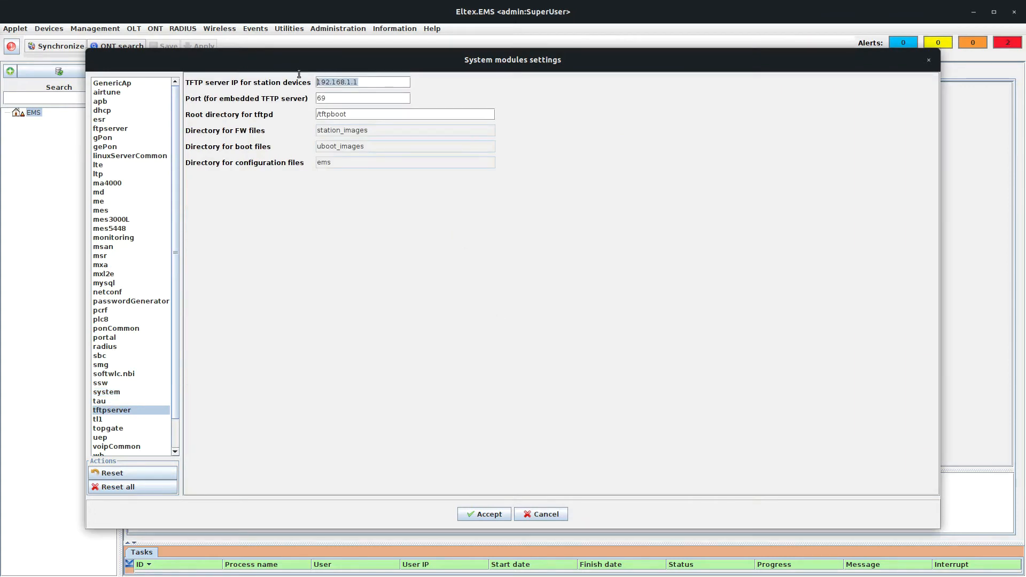
pyautogui.write('100.110.1.210')
pyautogui.click(485, 516)
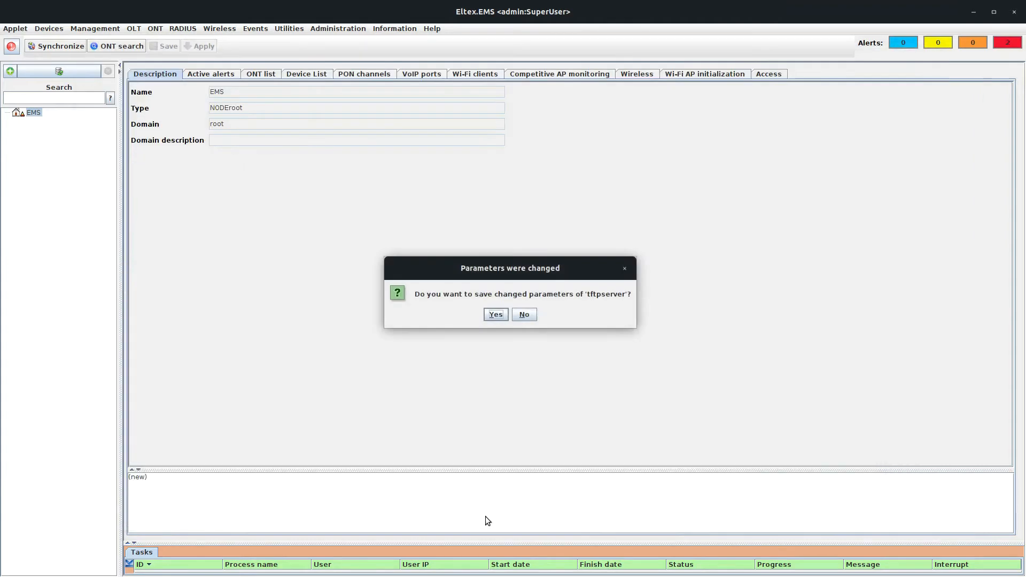
pyautogui.click(496, 315)
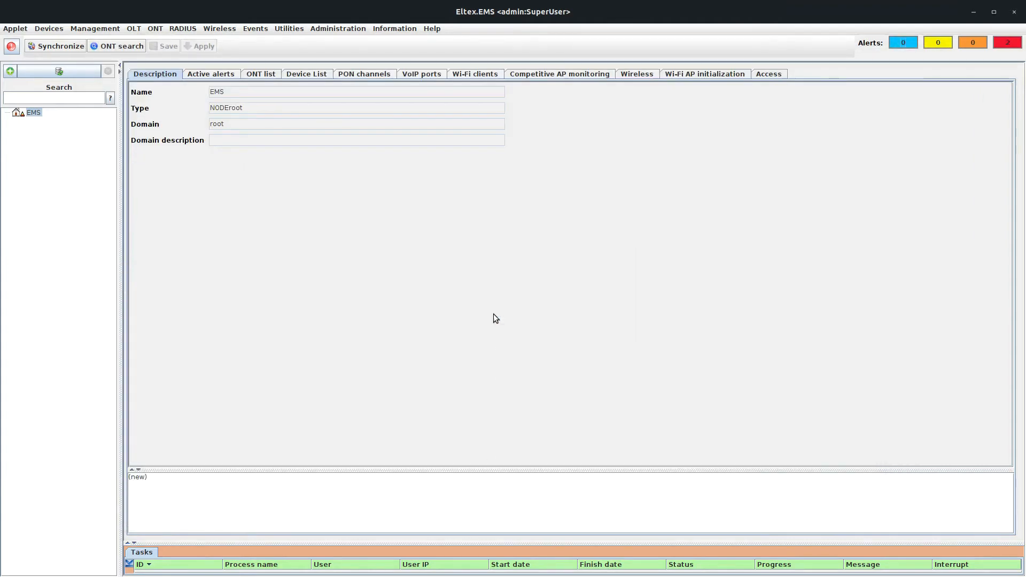
# Step: Restart the EMS server, sign back in, and start a new object (NewNode0)
pyautogui.click(337, 27)
pyautogui.moveTo(345, 62)
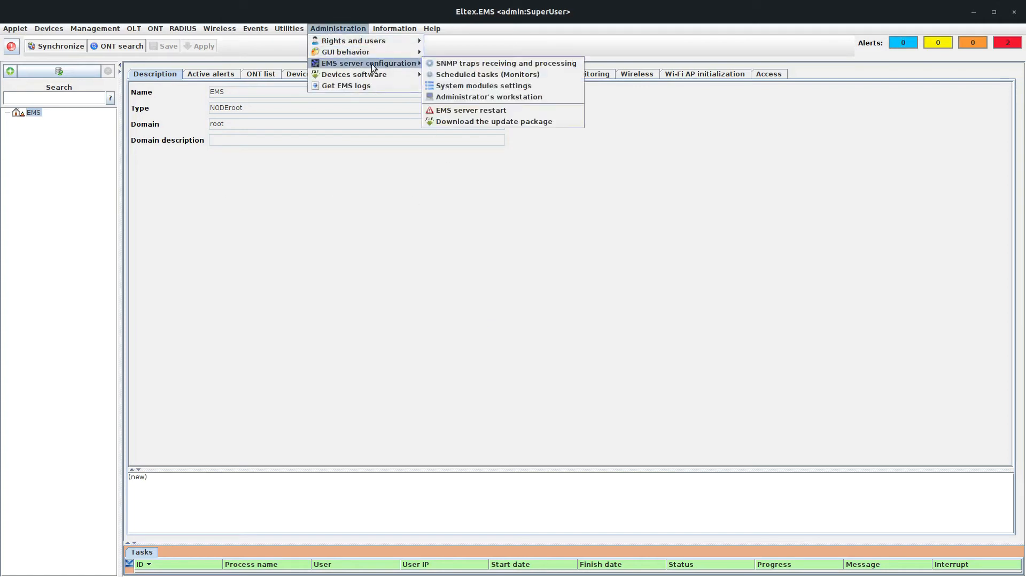
pyautogui.click(465, 110)
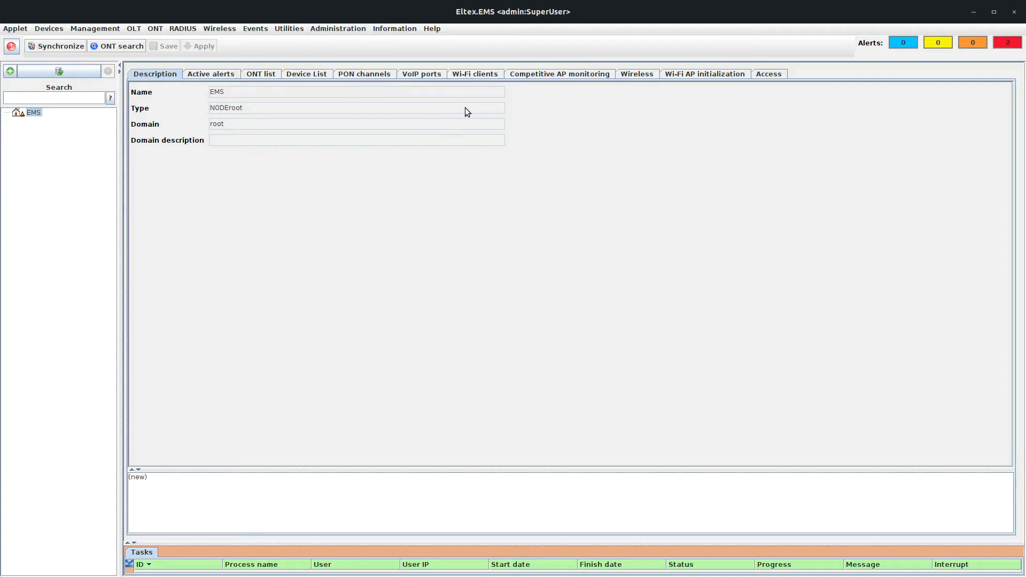
pyautogui.click(488, 317)
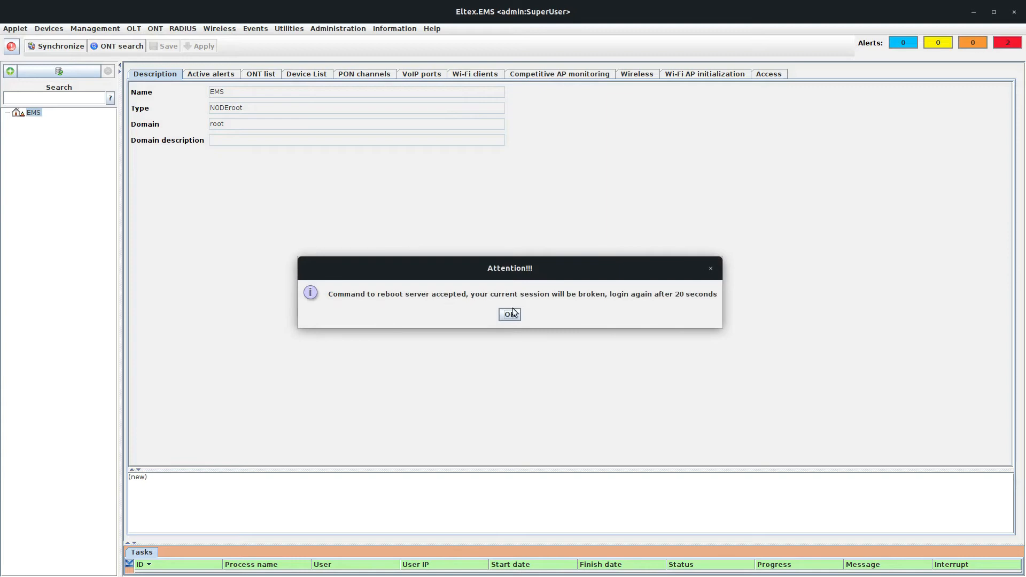
pyautogui.click(509, 315)
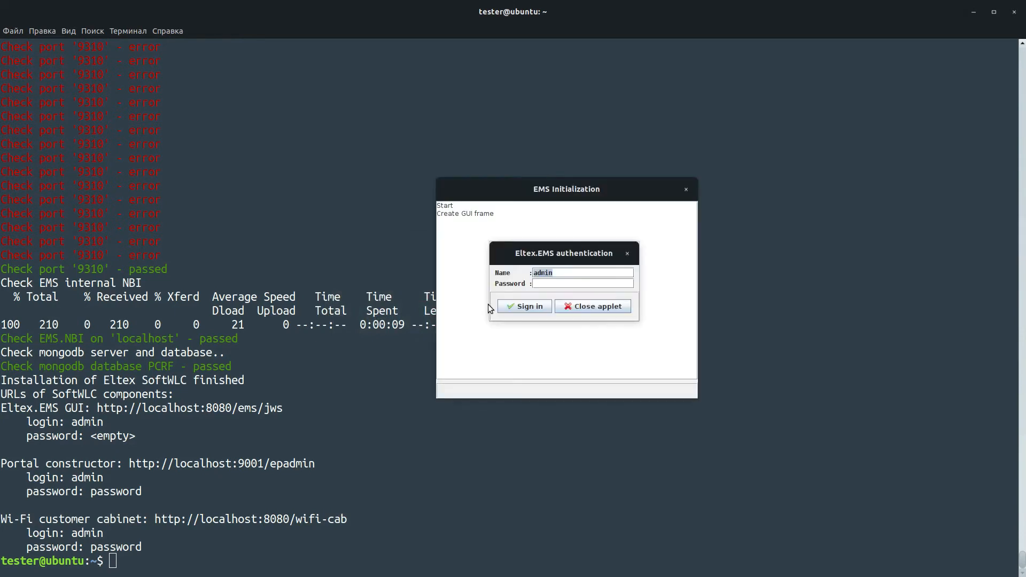
pyautogui.click(520, 309)
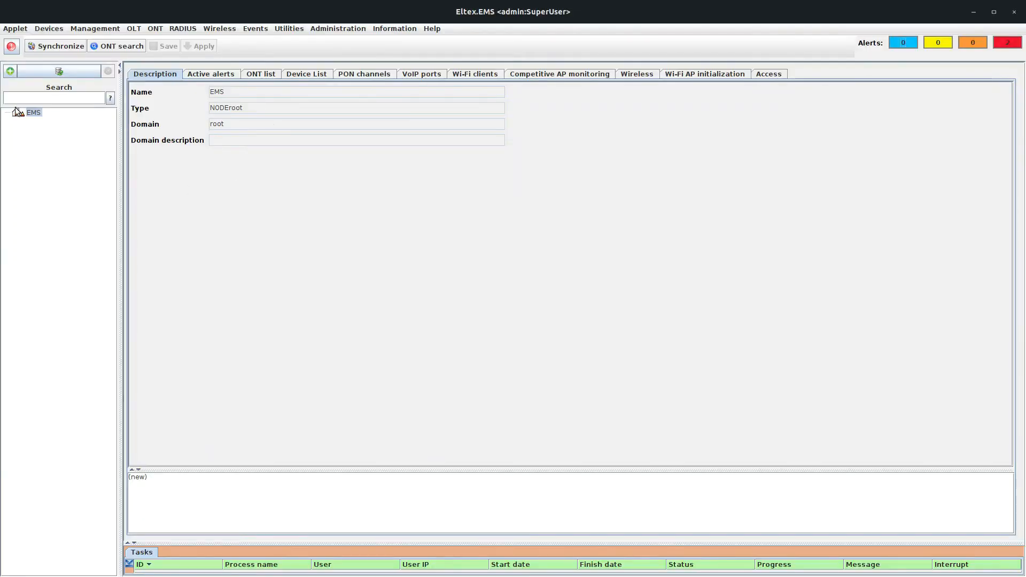
pyautogui.click(11, 71)
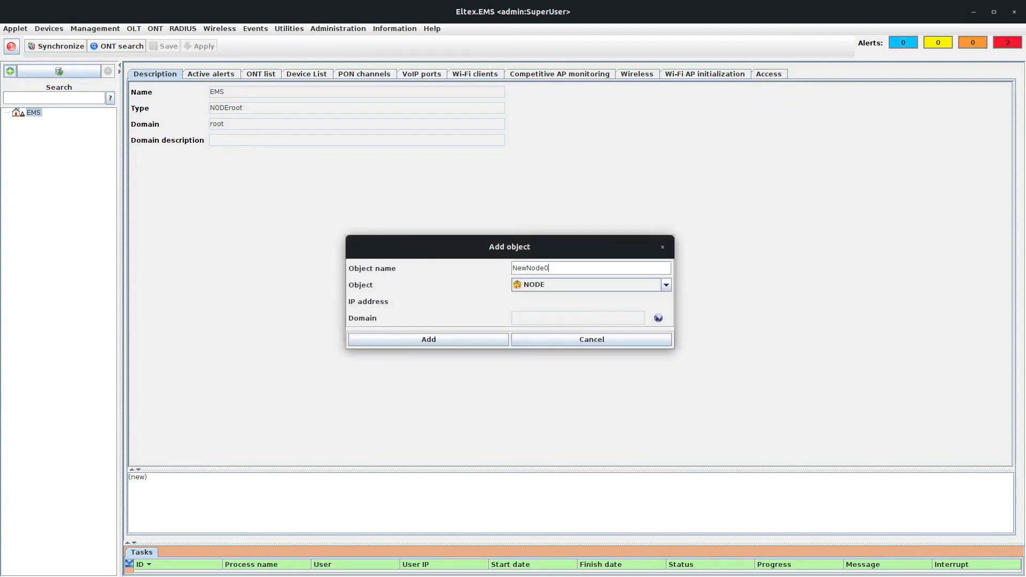
# Step: Add a RADIUS-type object named RADIUS with IP 127.0.0.1 and open it
pyautogui.click(559, 283)
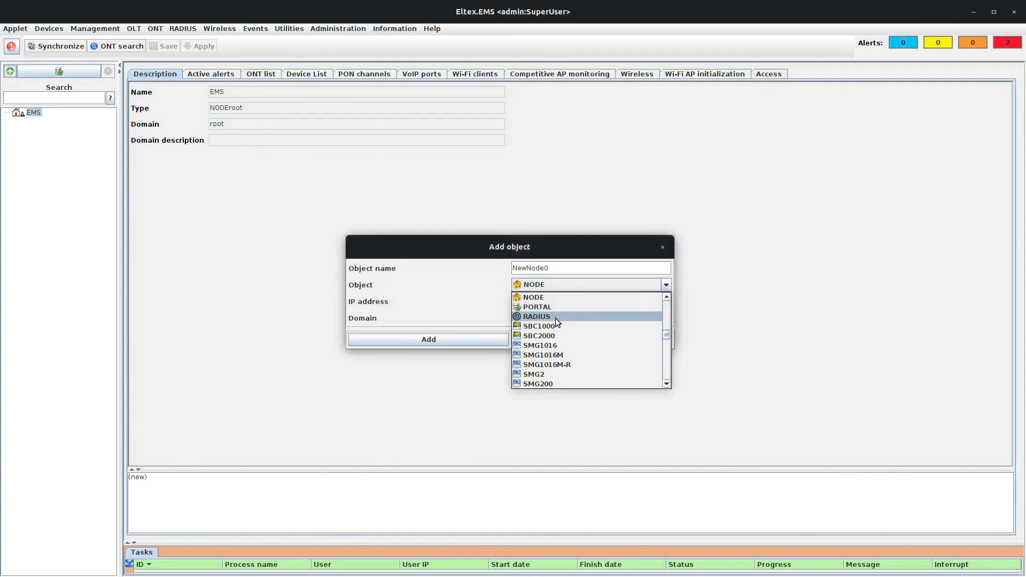
pyautogui.click(556, 318)
pyautogui.doubleClick(564, 268)
pyautogui.write('RADIUS')
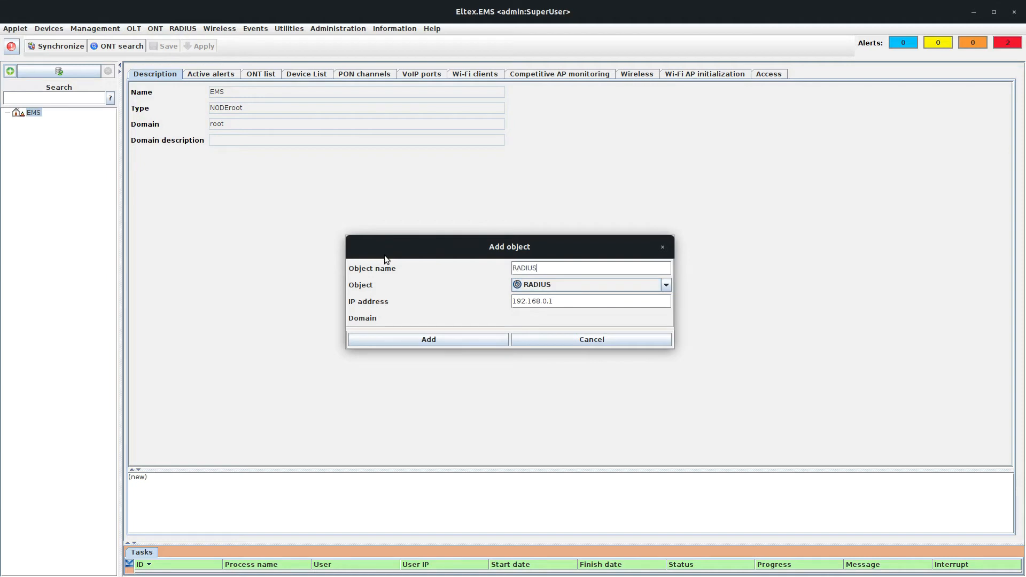
pyautogui.moveTo(575, 303); pyautogui.dragTo(484, 303)
pyautogui.click(542, 302)
pyautogui.write('127.0.0.1')
pyautogui.click(476, 339)
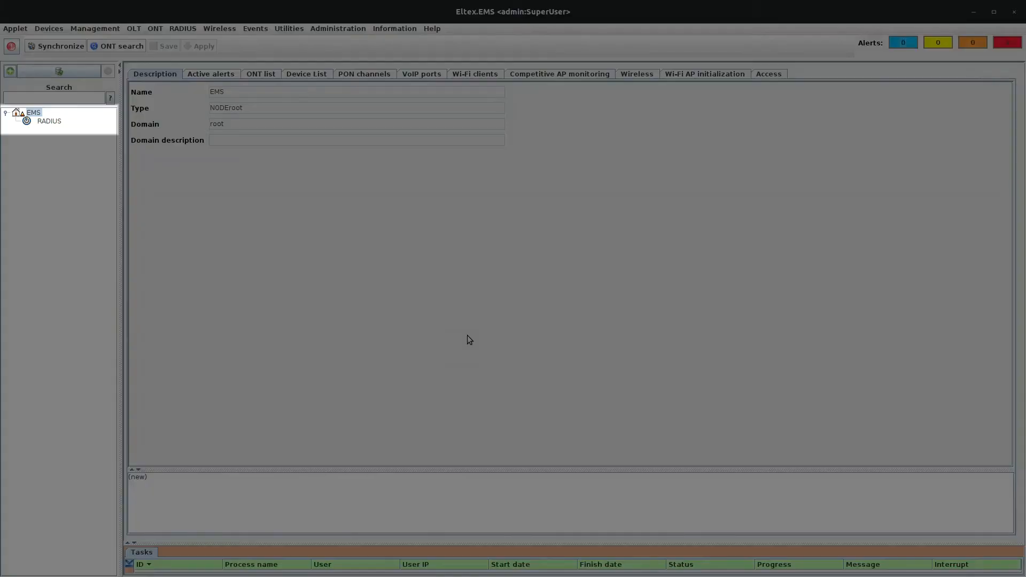
pyautogui.click(58, 121)
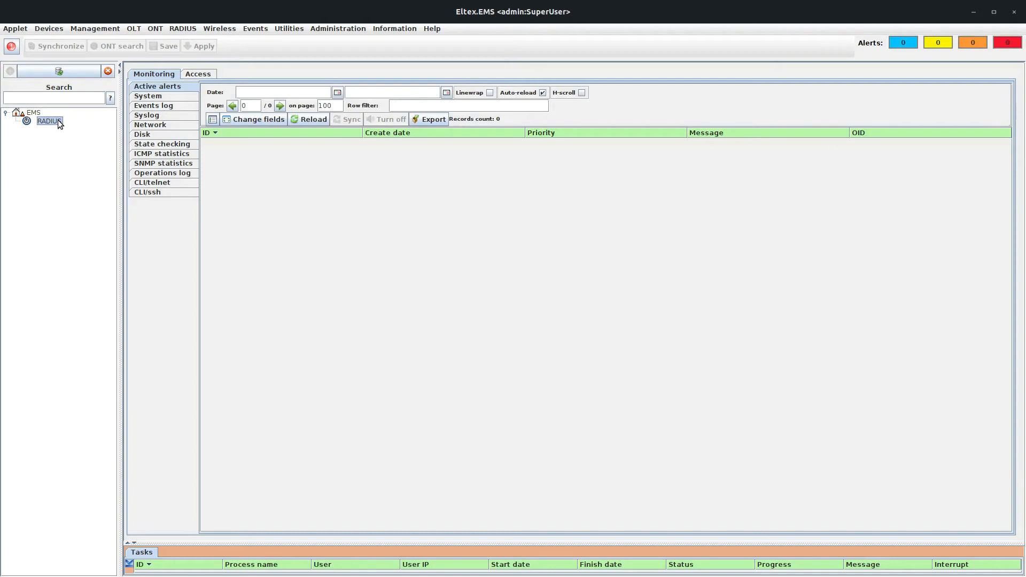
# Step: Save a Telnet/SSH login and password in the RADIUS object's Access settings
pyautogui.click(195, 73)
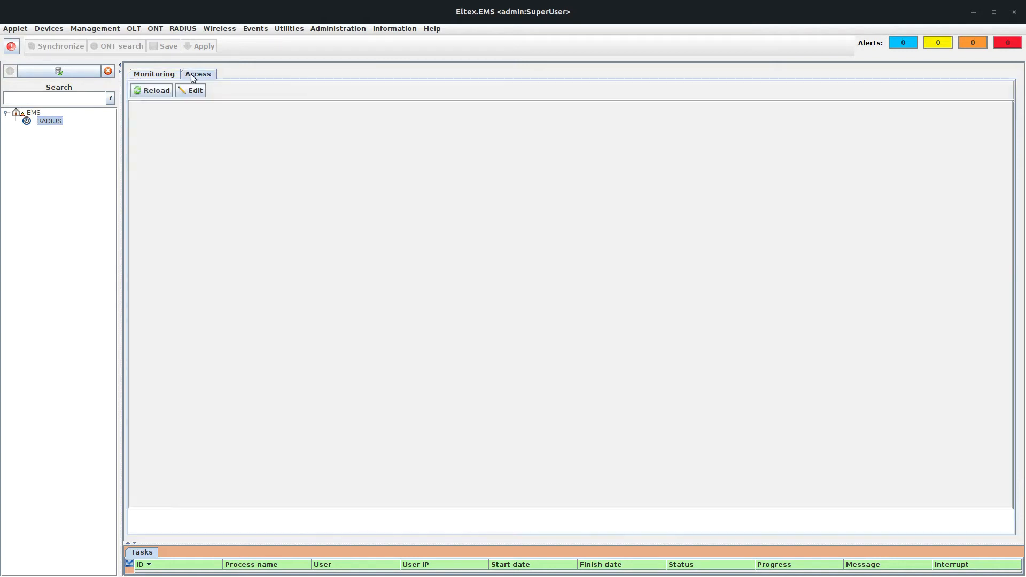
pyautogui.click(188, 91)
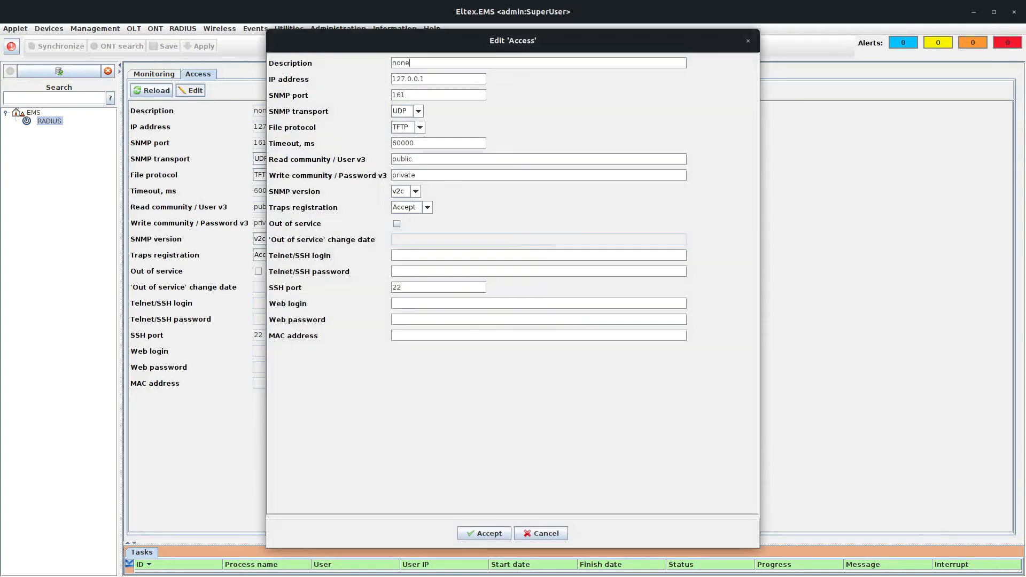
pyautogui.click(412, 258)
pyautogui.write('tester')
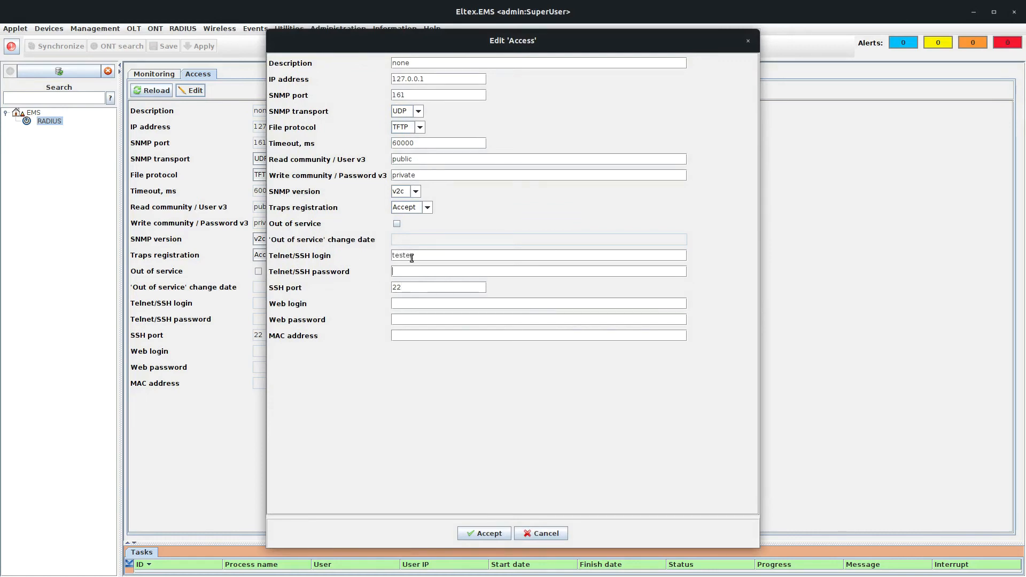
pyautogui.press('Tab')
pyautogui.write('tester')
pyautogui.click(493, 534)
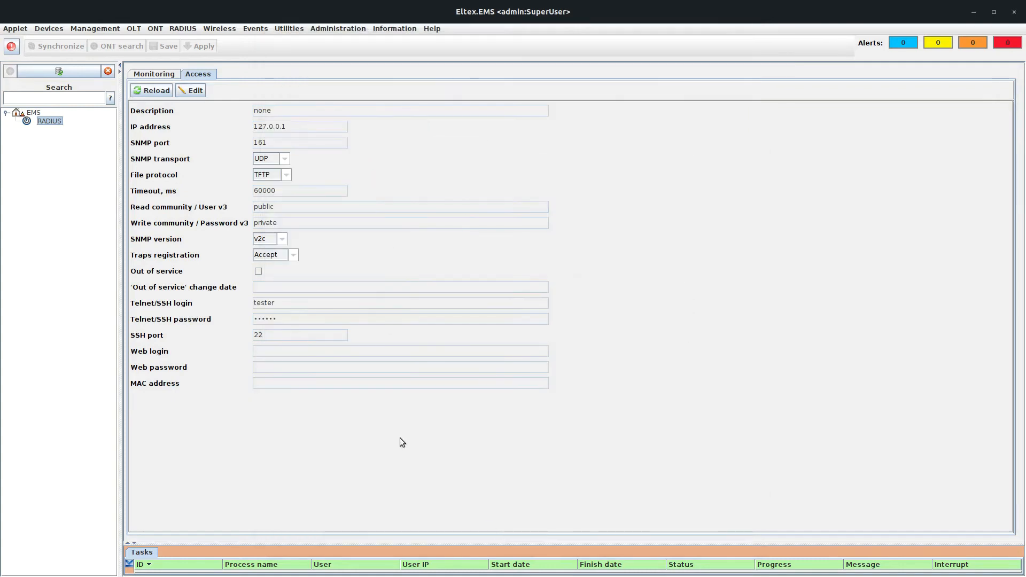
# Step: Check the RADIUS state (FreeRADIUS at 127.0.0.1 OK) and return to the EMS root
pyautogui.click(155, 74)
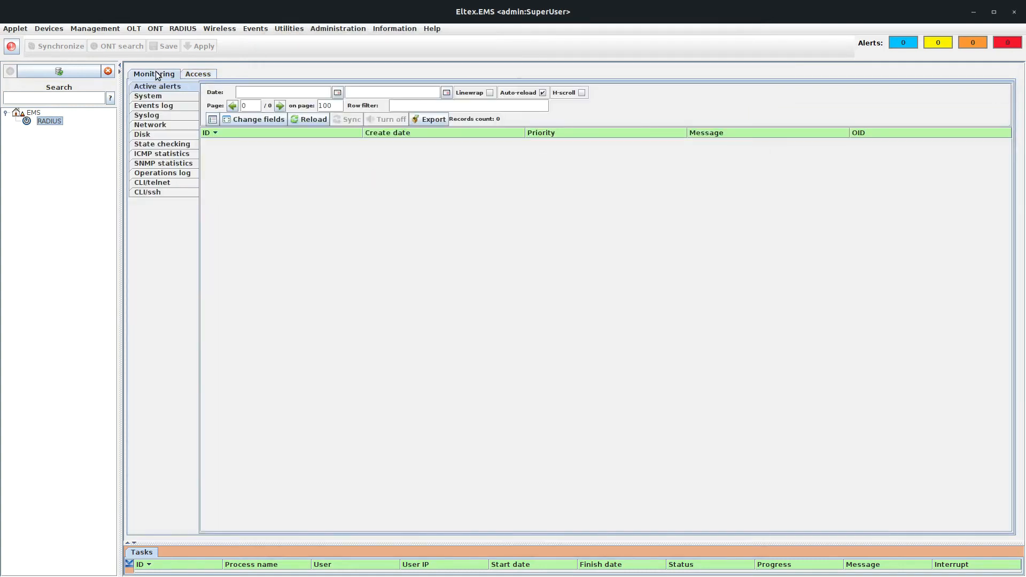
pyautogui.click(163, 144)
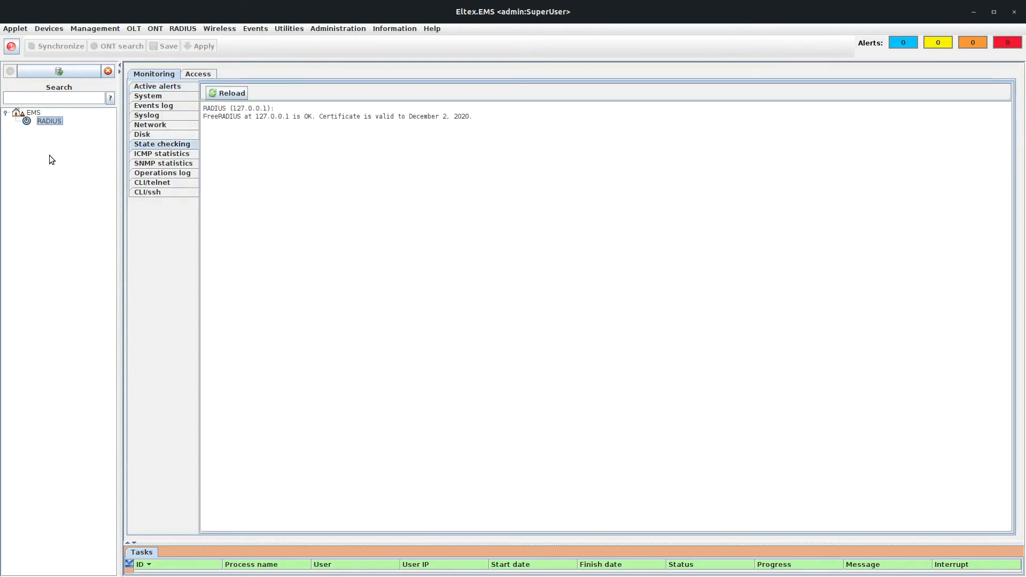
pyautogui.click(33, 113)
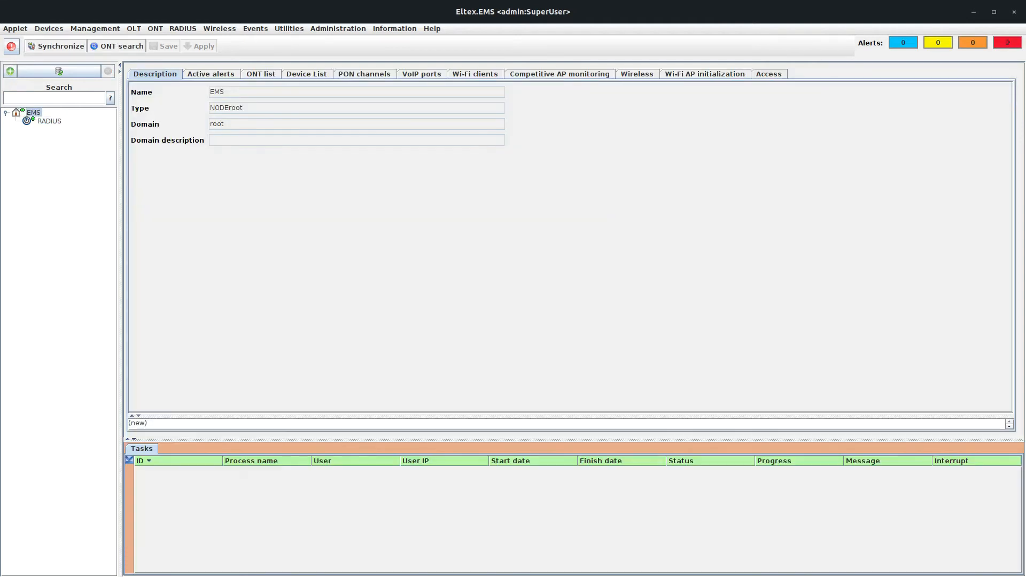
# Step: Add an object named wep-2ac of type WEP-2ac with IP address 100.110.0.204
pyautogui.click(9, 71)
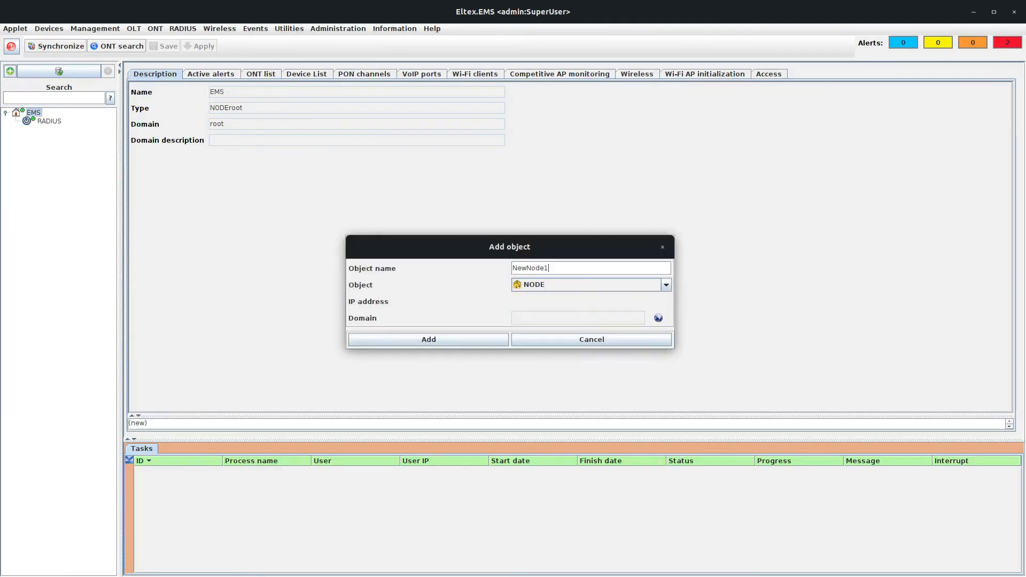
pyautogui.moveTo(550, 268); pyautogui.dragTo(485, 266)
pyautogui.write('wep')
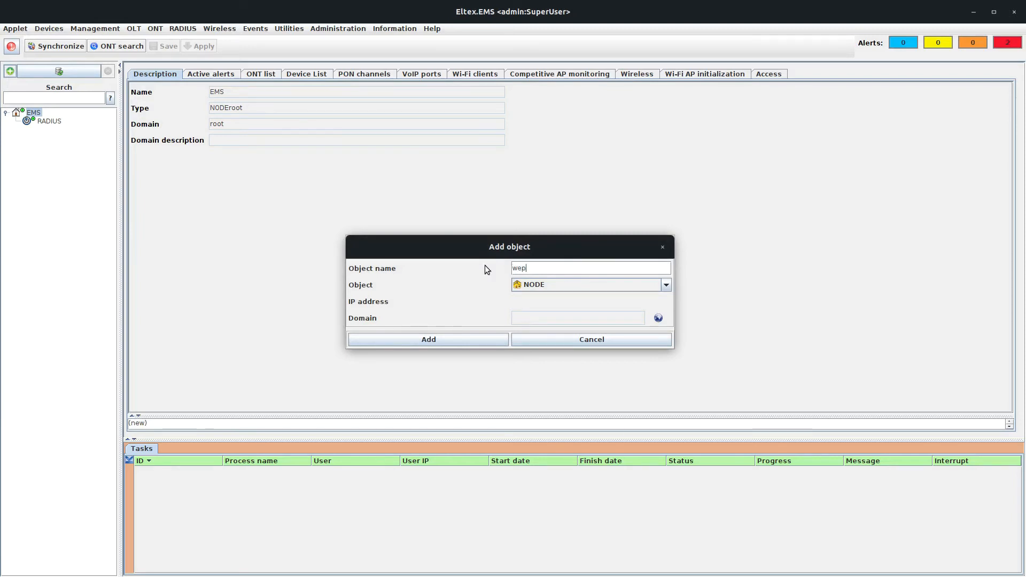
pyautogui.write('-2ac')
pyautogui.click(570, 284)
pyautogui.scroll(-6, 566, 316)
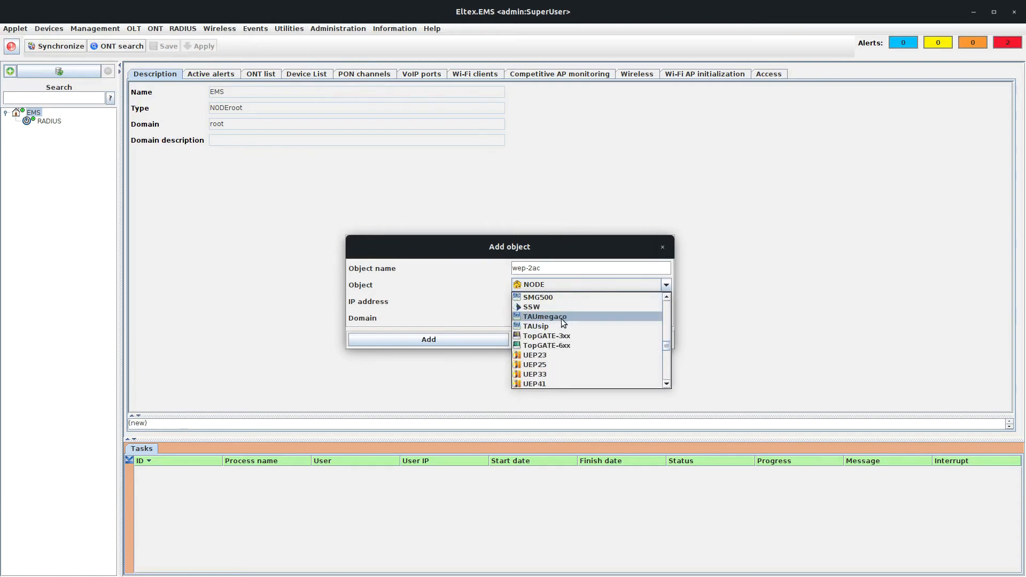
pyautogui.click(555, 355)
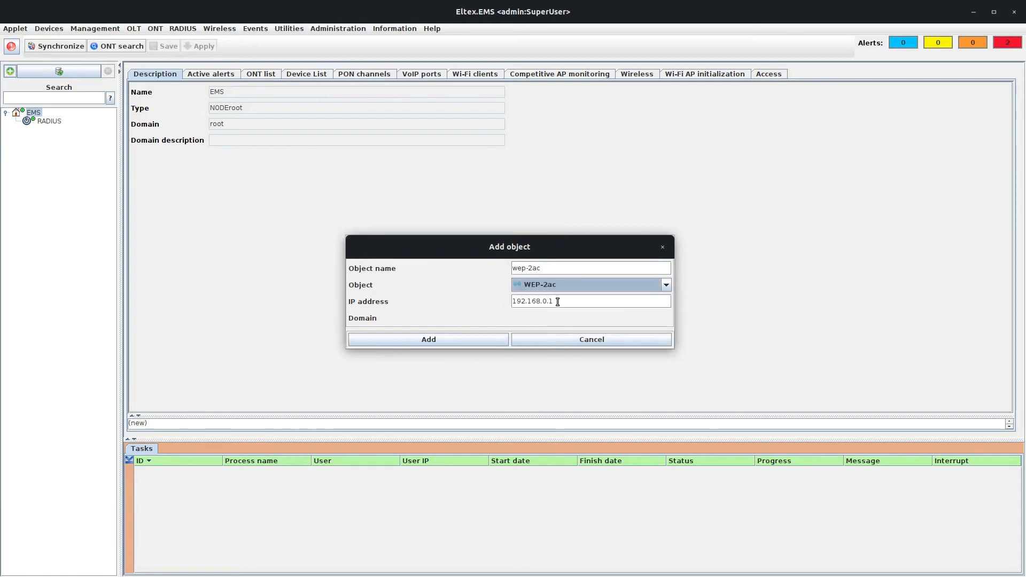
pyautogui.moveTo(565, 301); pyautogui.dragTo(480, 295)
pyautogui.write('100.110.')
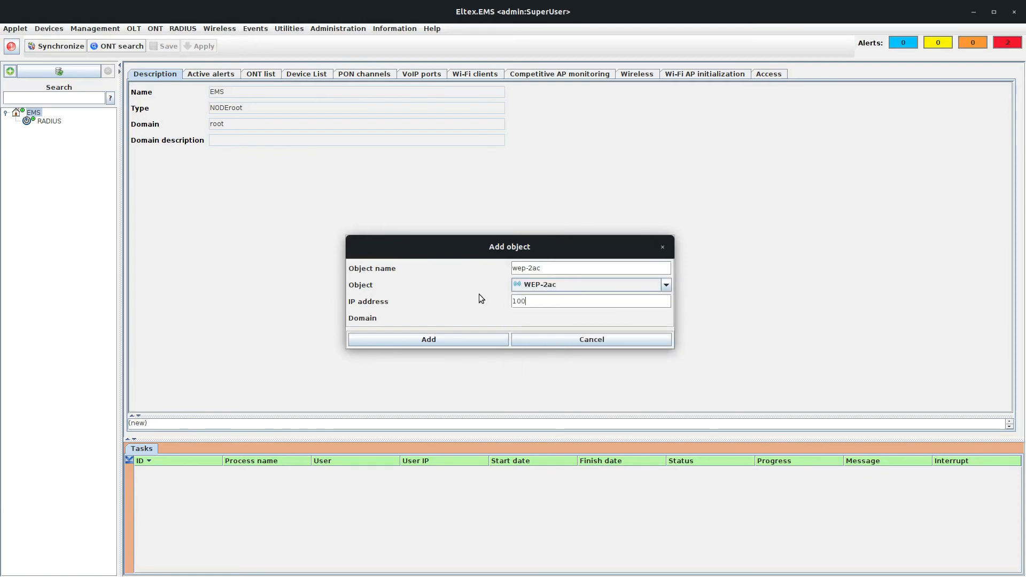
pyautogui.write('0.204')
pyautogui.click(473, 339)
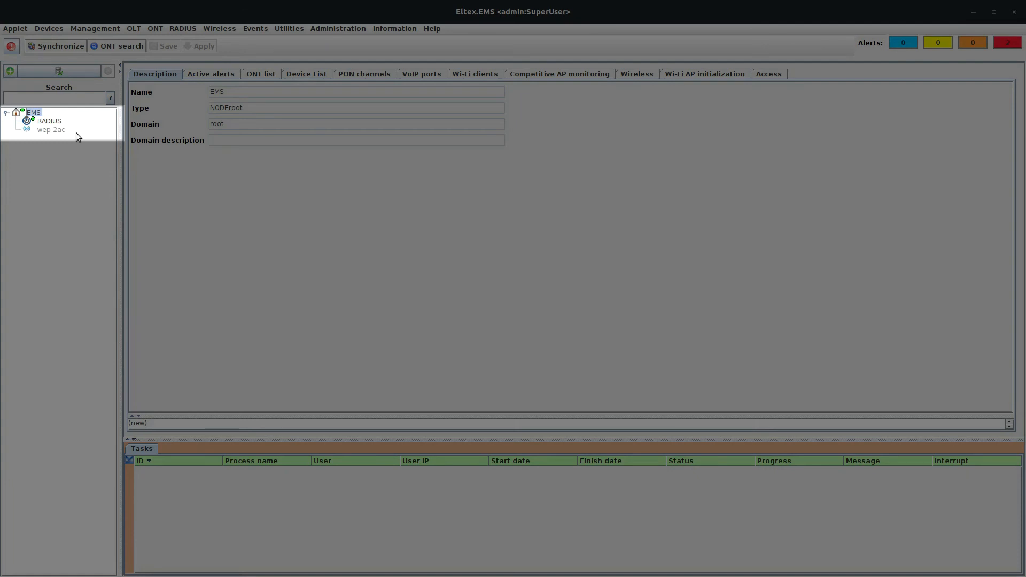
# Step: Select wep-2ac and synchronise it so it shows as wep-2ac [0]
pyautogui.click(49, 128)
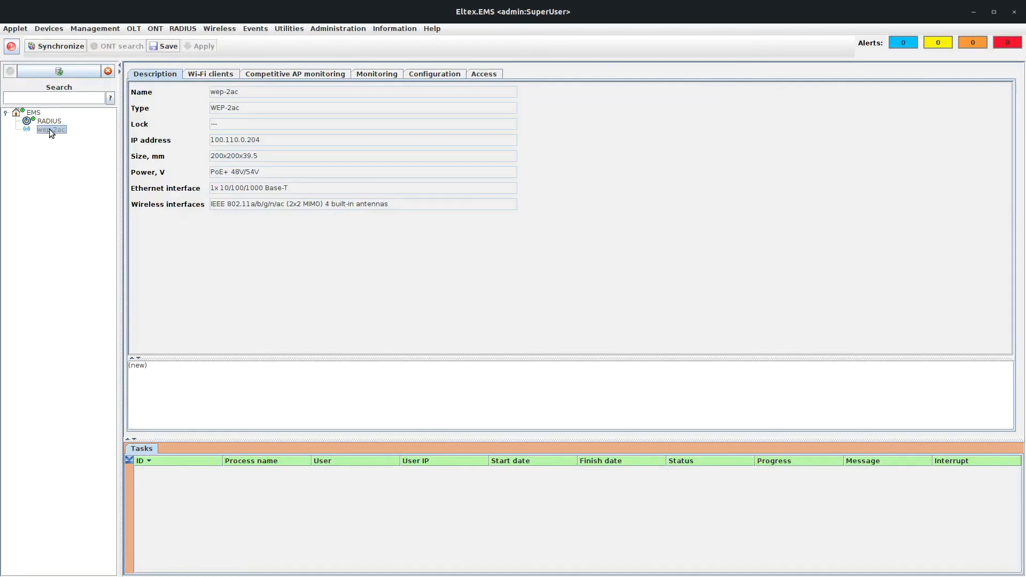
pyautogui.click(59, 46)
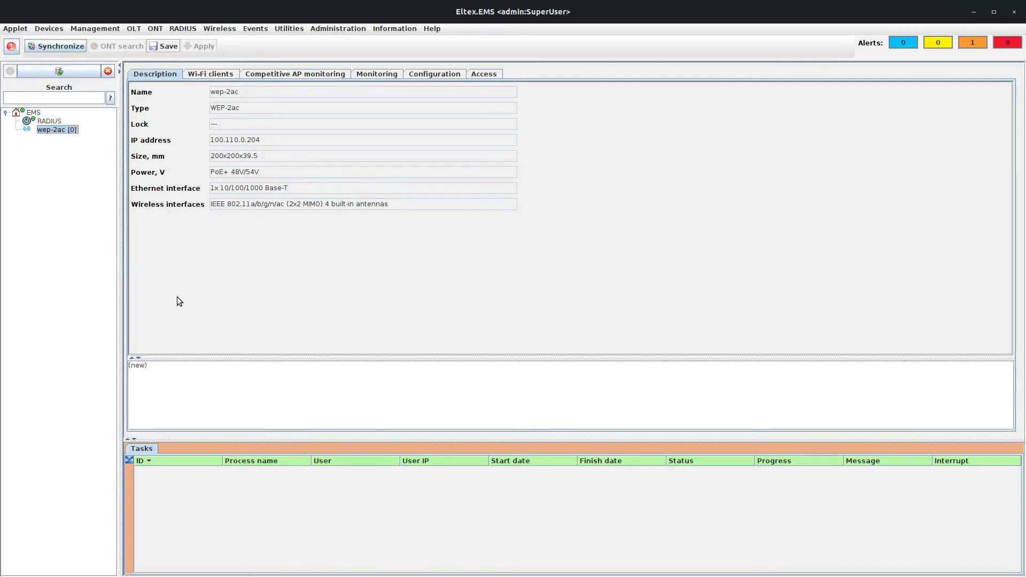
pyautogui.click(222, 28)
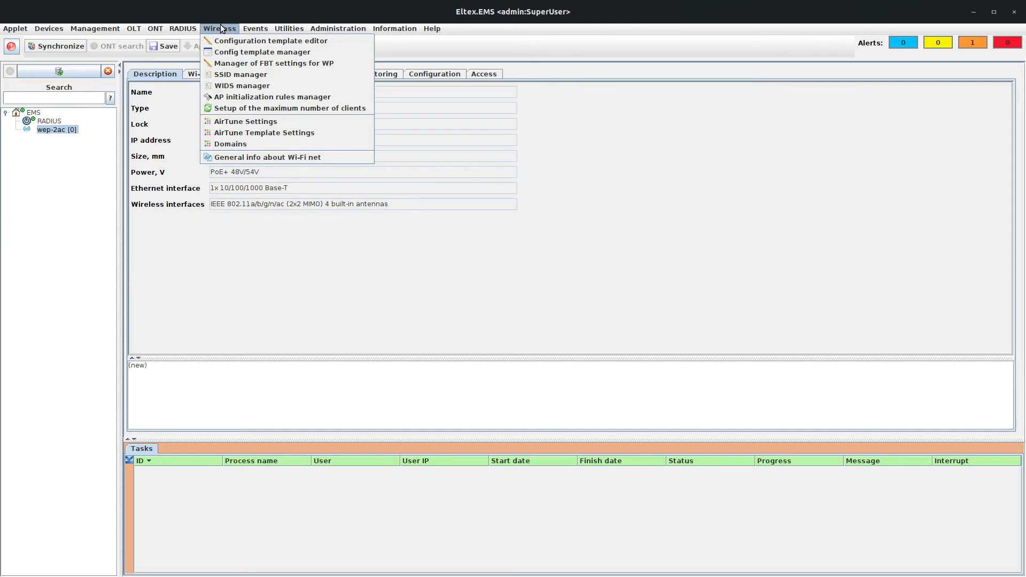
# Step: Add an Enterprise SSID named 'test' in the root domain via the SSID manager
pyautogui.click(242, 74)
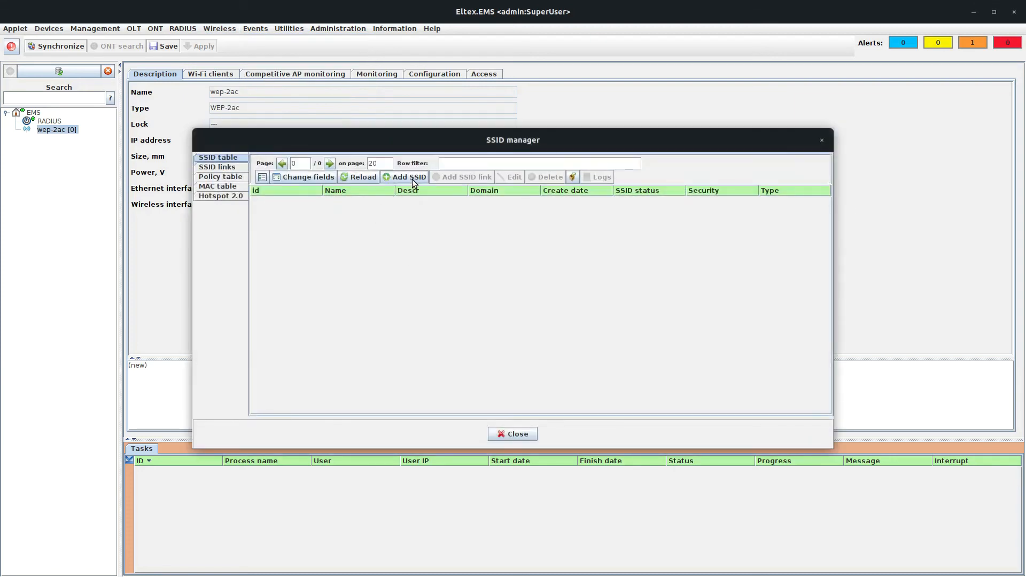
pyautogui.click(412, 179)
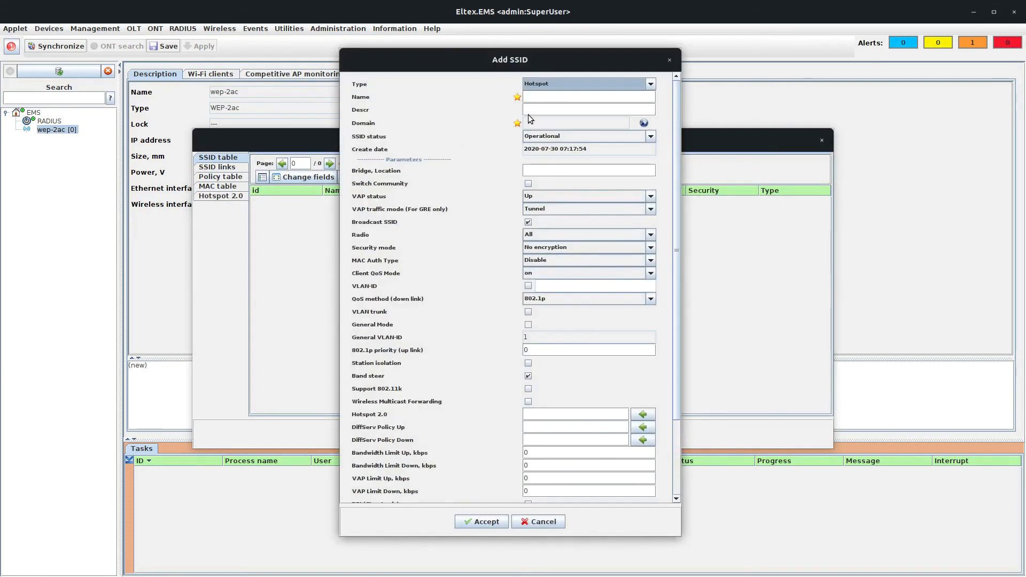
pyautogui.click(571, 85)
pyautogui.click(573, 103)
pyautogui.click(568, 96)
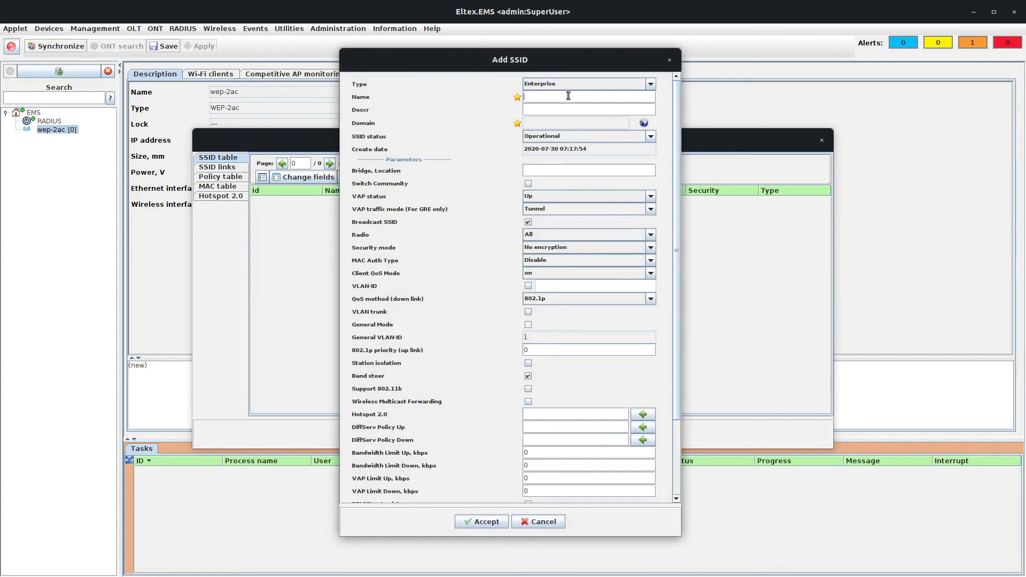
pyautogui.write('test')
pyautogui.click(644, 123)
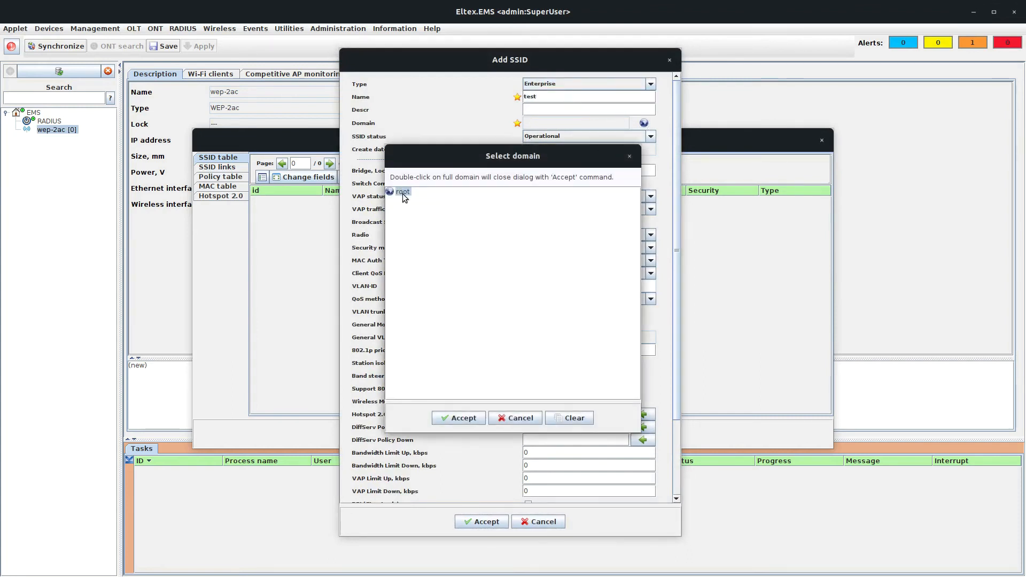
pyautogui.doubleClick(403, 193)
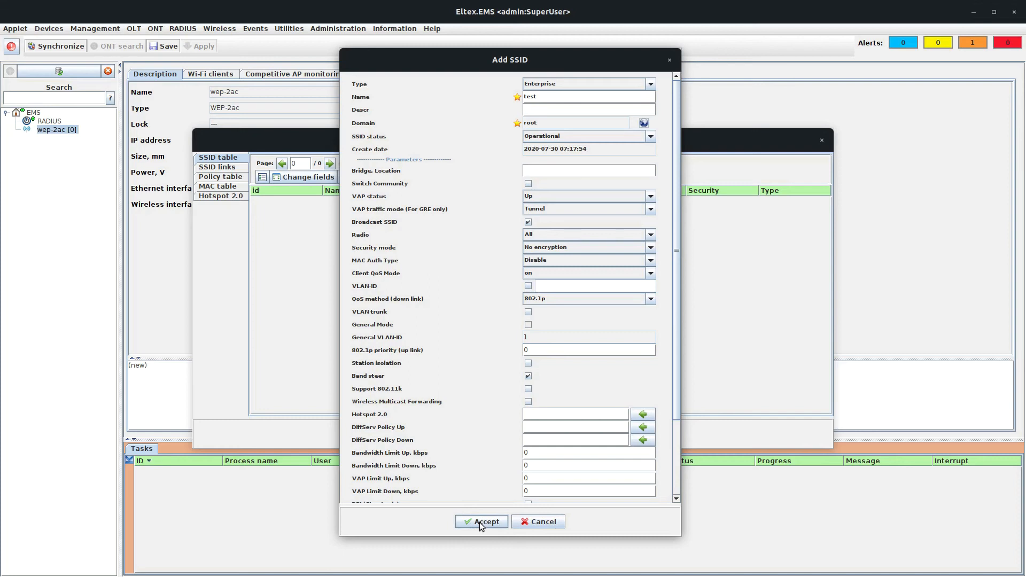
pyautogui.click(481, 522)
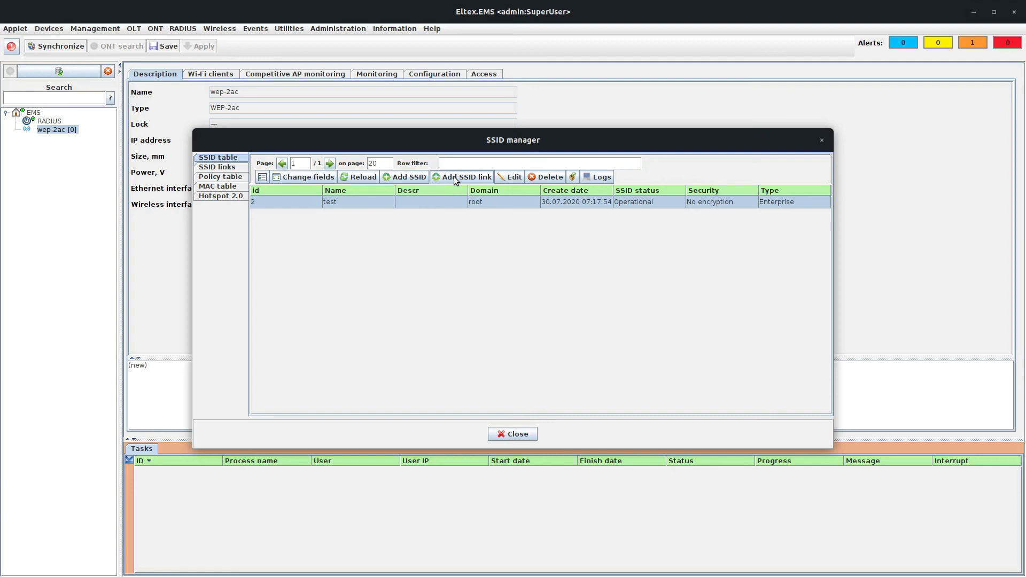
# Step: Link the test SSID to the wep-2ac access point using MAC as the key
pyautogui.rightClick(445, 201)
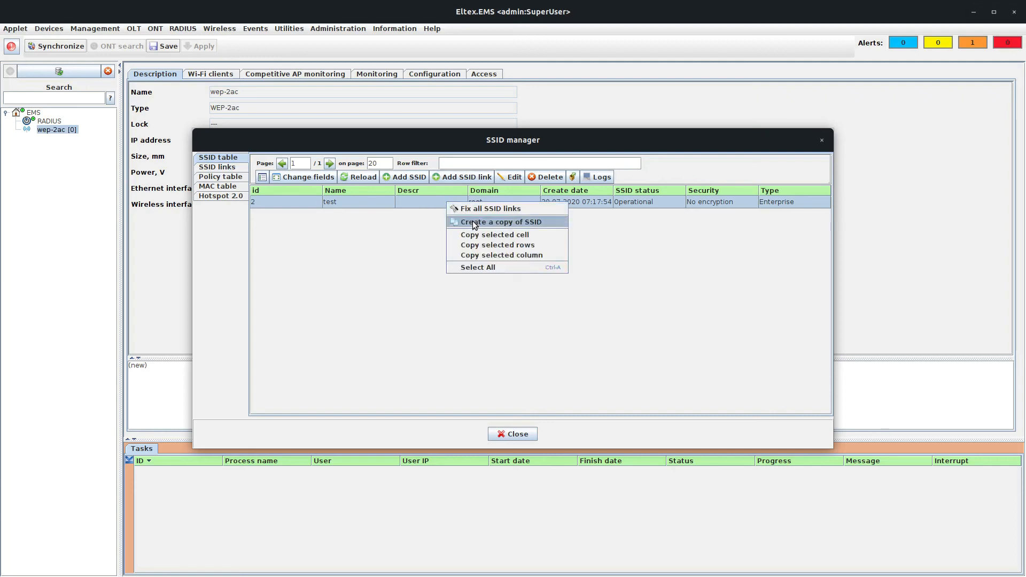
pyautogui.click(451, 177)
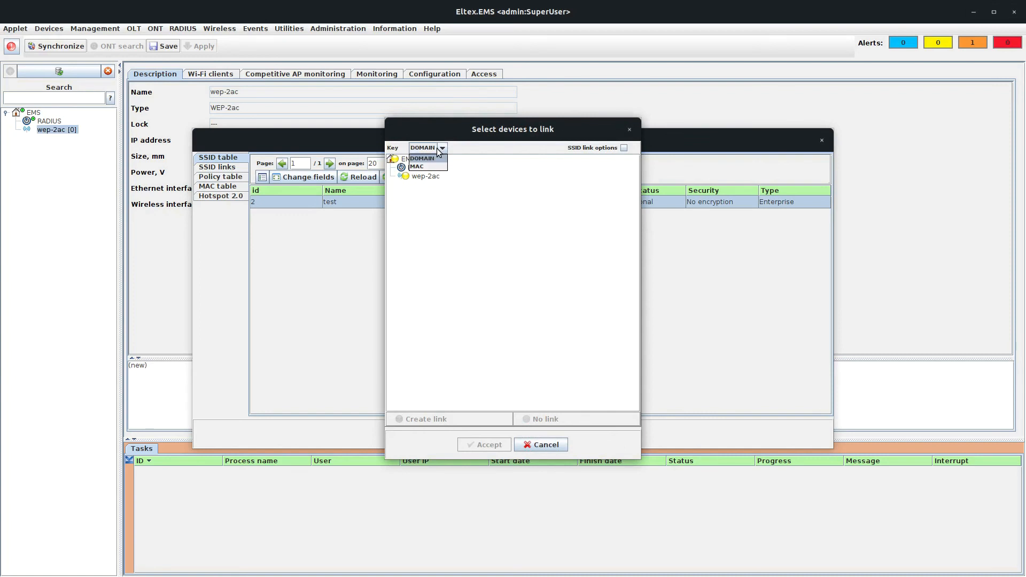
pyautogui.click(442, 148)
pyautogui.click(427, 166)
pyautogui.click(433, 176)
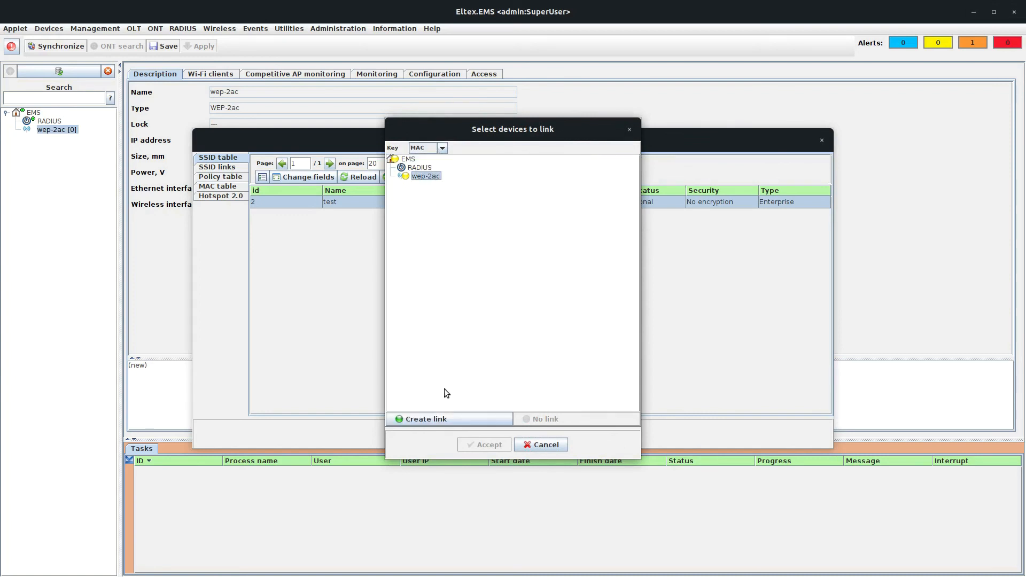
pyautogui.click(447, 419)
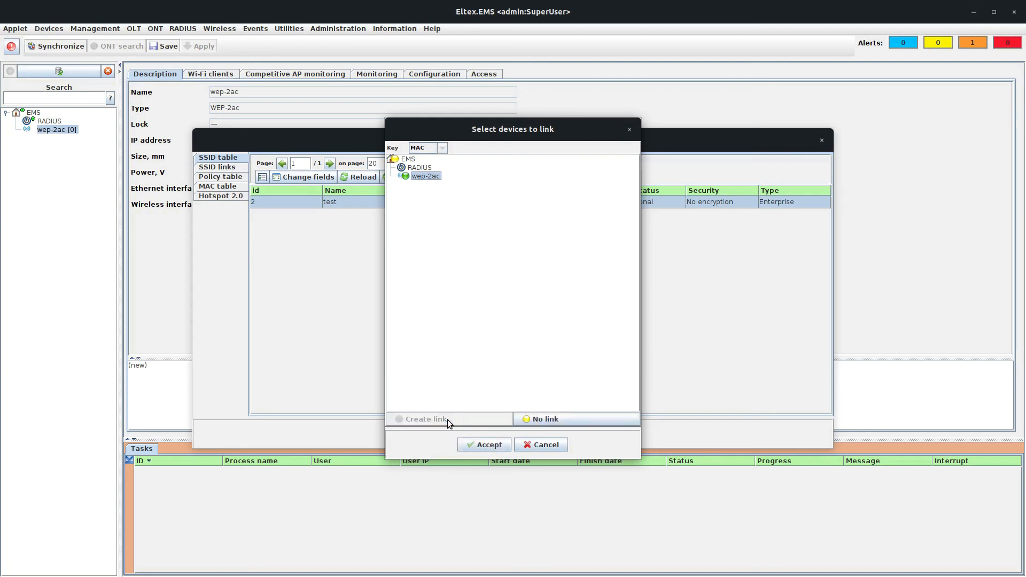
pyautogui.click(481, 446)
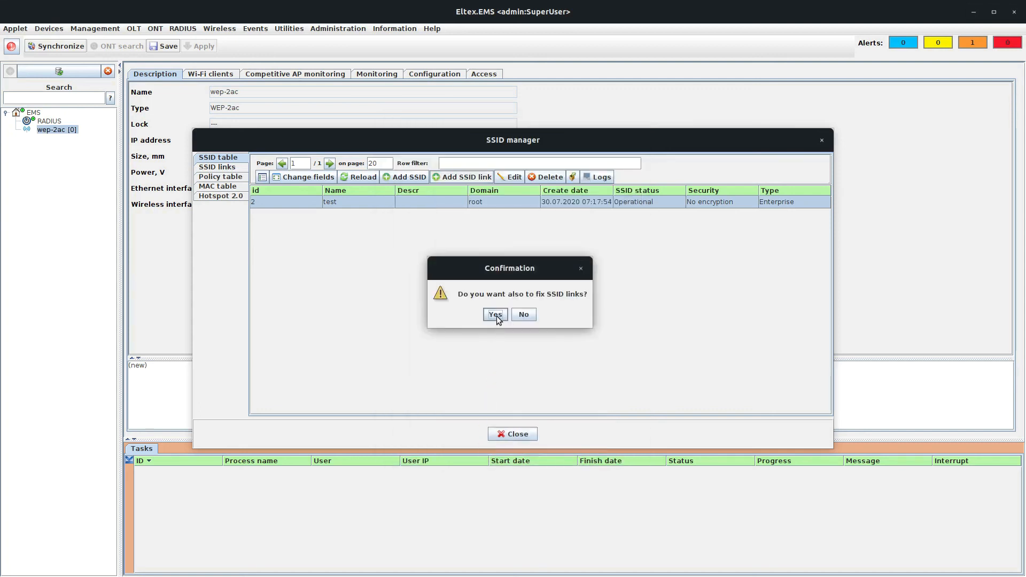
# Step: Agree to fix the SSID links, acknowledge the started process, and close the SSID manager
pyautogui.click(495, 315)
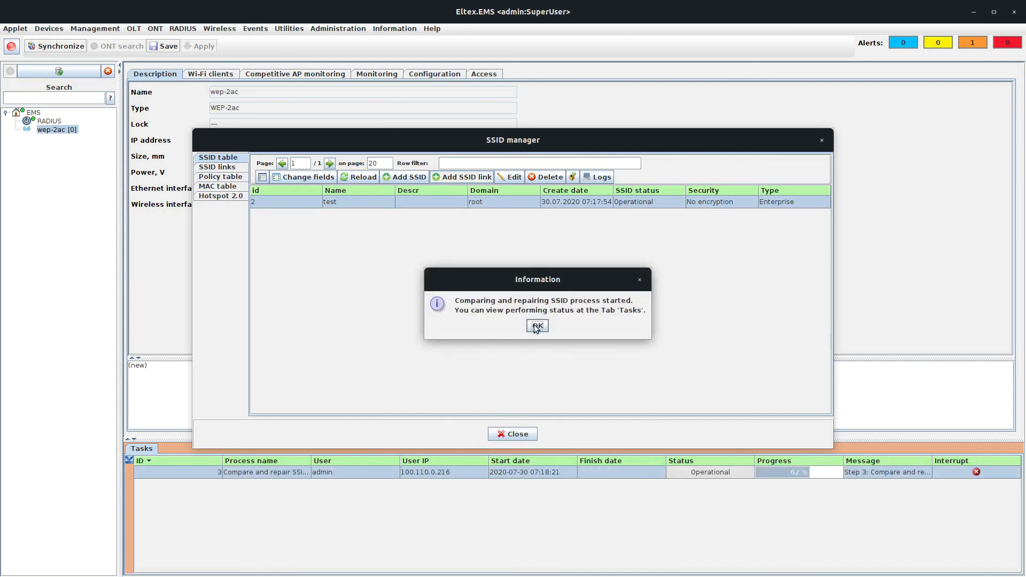
pyautogui.click(537, 325)
pyautogui.click(516, 433)
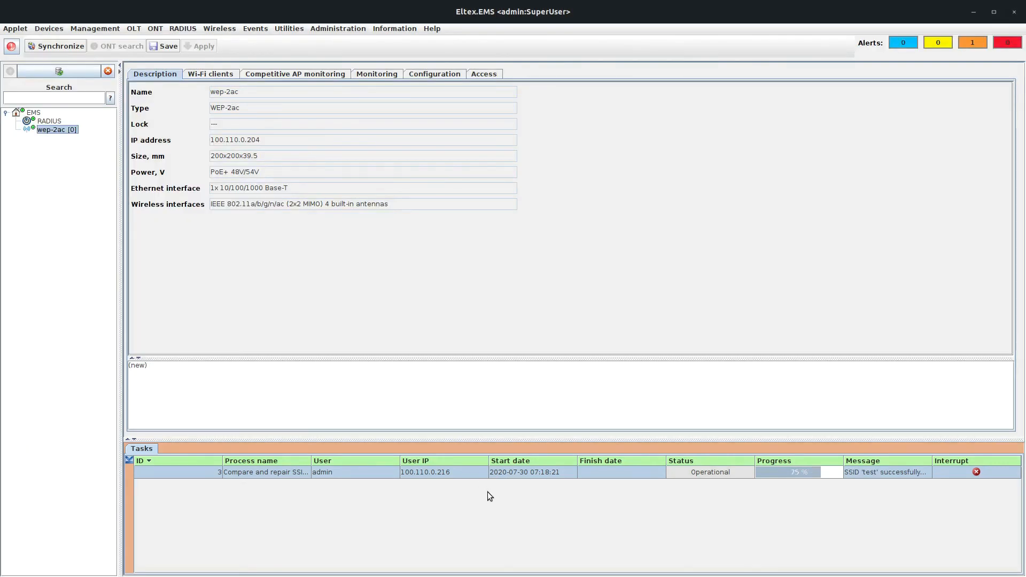
# Step: Review the finished compare-and-repair task's log for wep-2ac, then close it
pyautogui.click(129, 459)
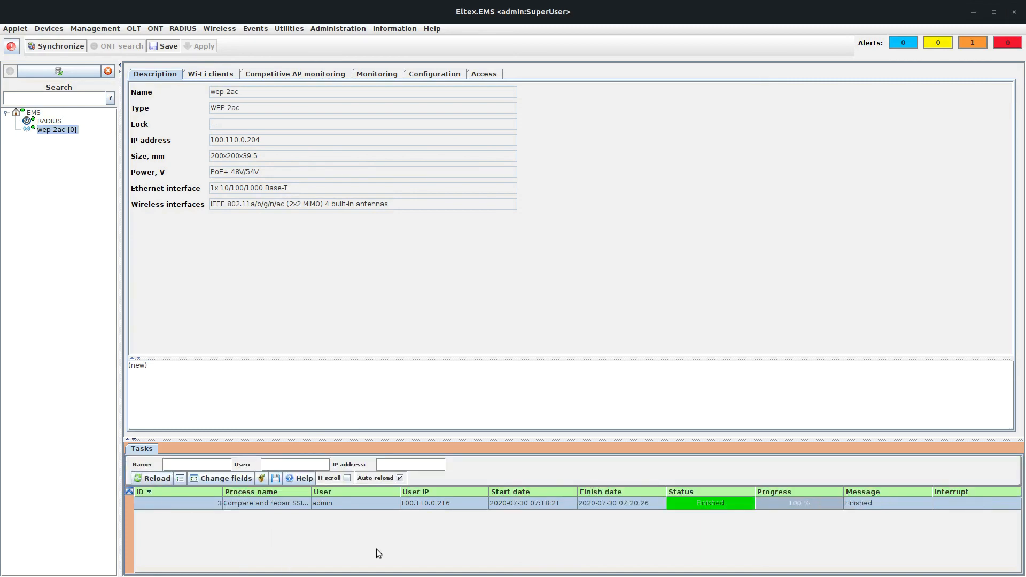
pyautogui.doubleClick(379, 502)
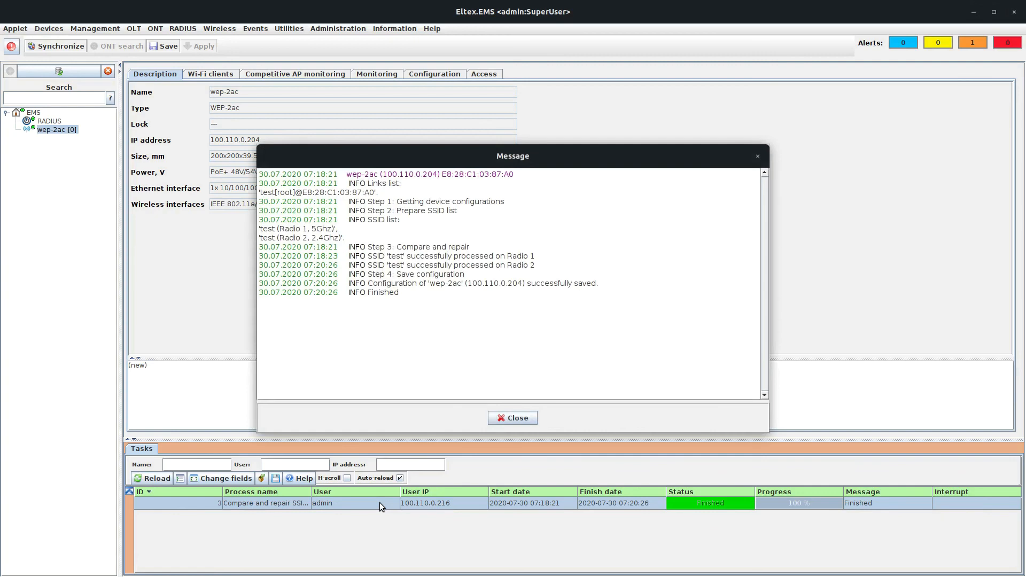
pyautogui.click(513, 418)
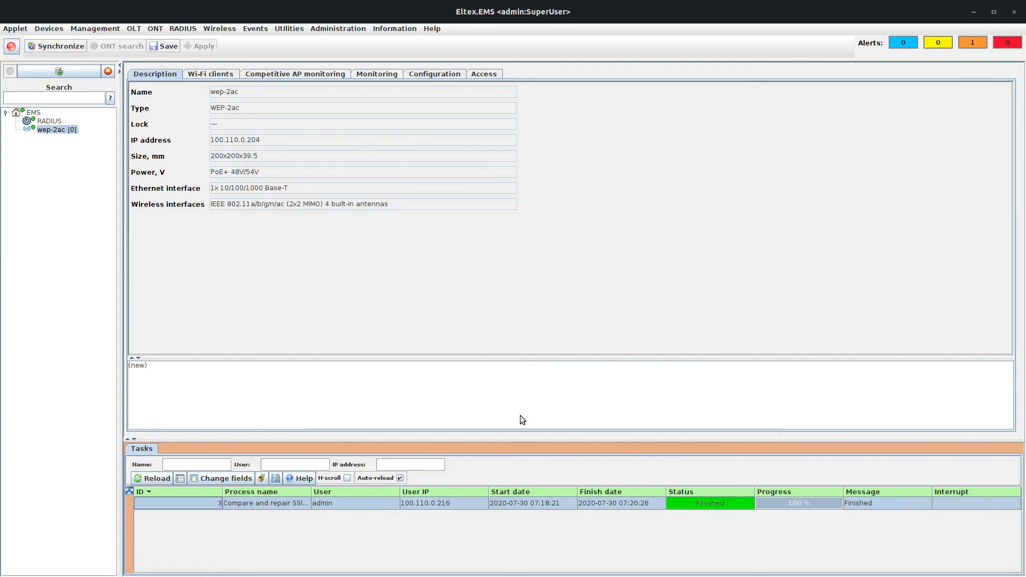